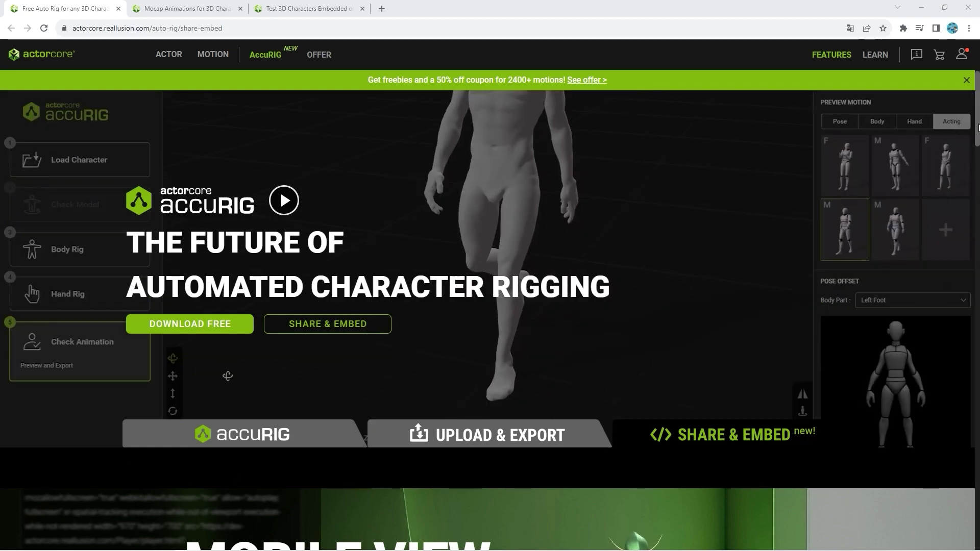
Scroll down the AccuRIG Share & Embed page to the embed settings overview
{"action": "left_click_drag", "start_coordinate": [978, 138], "coordinate": [978, 352]}
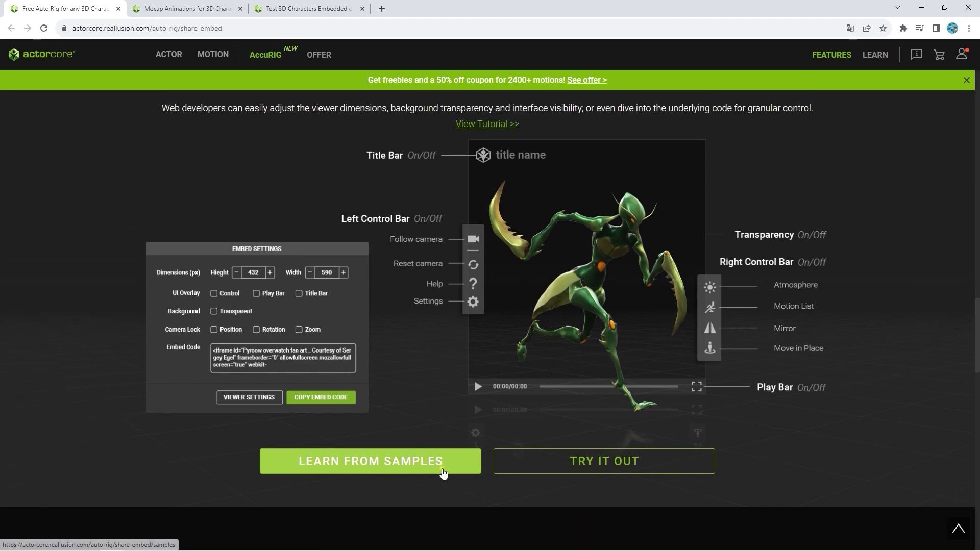
Open Learn From Samples and scroll past Integrated 3D Overlay and Cinematic Banner to Pose & Motion
{"action": "left_click", "coordinate": [443, 469]}
{"action": "scroll", "coordinate": [766, 215], "scroll_direction": "down", "scroll_amount": 4}
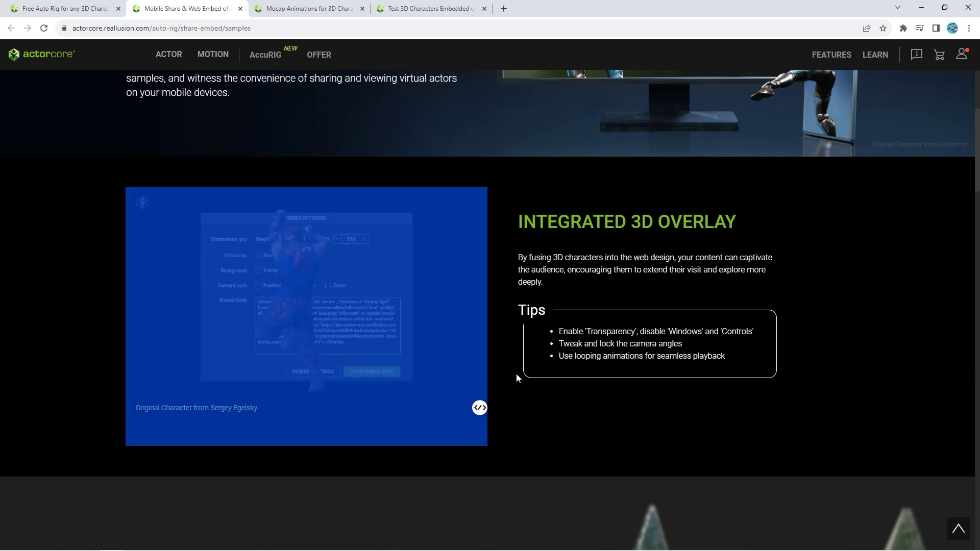
{"action": "scroll", "coordinate": [515, 373], "scroll_direction": "down", "scroll_amount": 5}
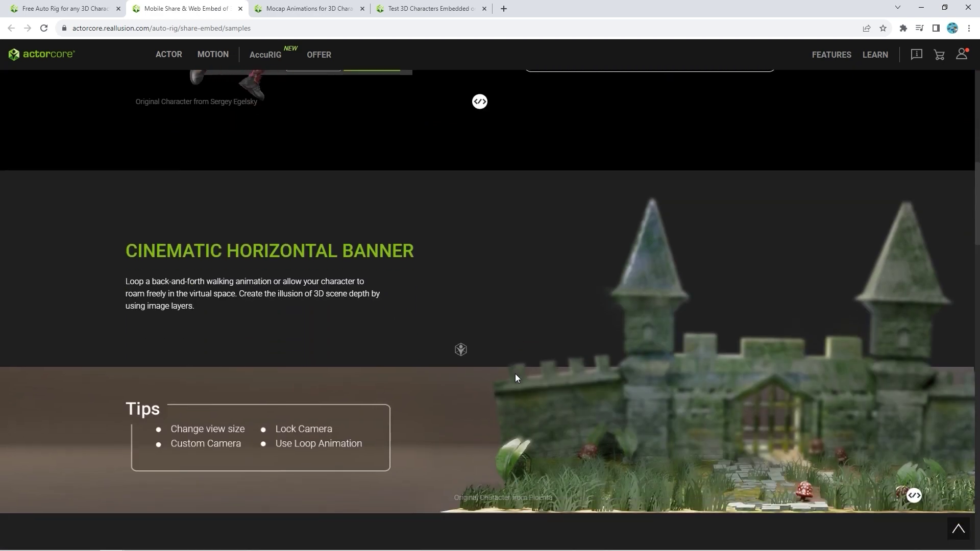
{"action": "scroll", "coordinate": [516, 378], "scroll_direction": "down", "scroll_amount": 1}
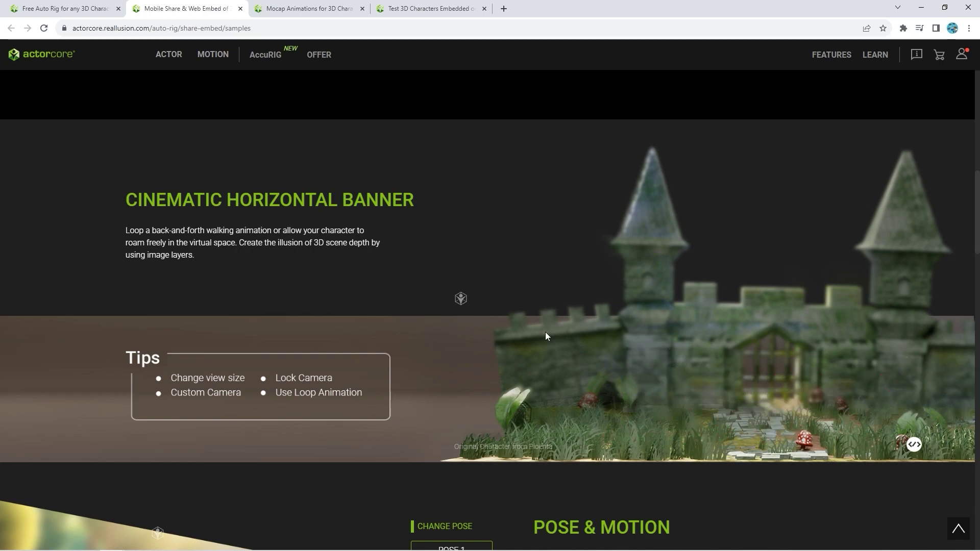
Apply POSE 3 and MOTION 2 to the sample character, then go back to the Mocap Animations tab
{"action": "left_click_drag", "start_coordinate": [977, 187], "coordinate": [977, 241]}
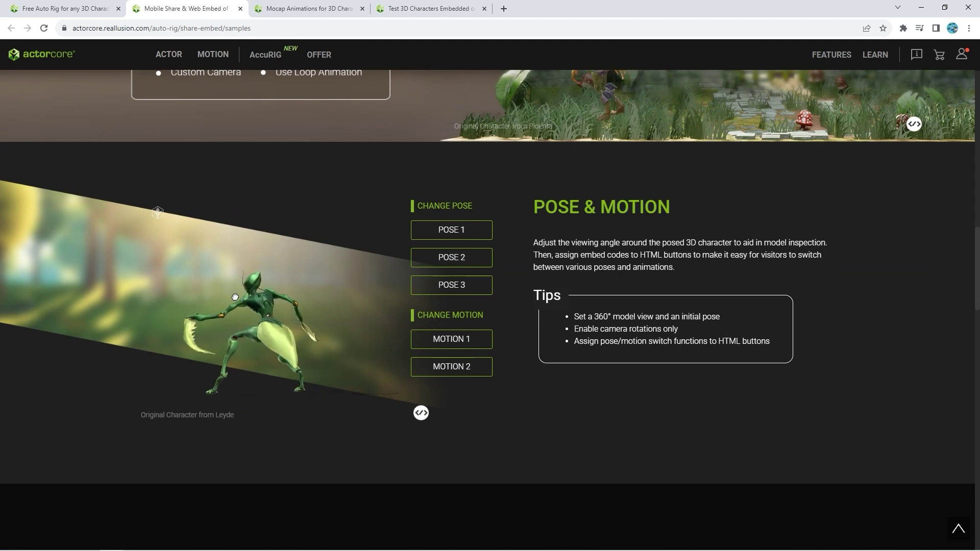
{"action": "left_click", "coordinate": [452, 293]}
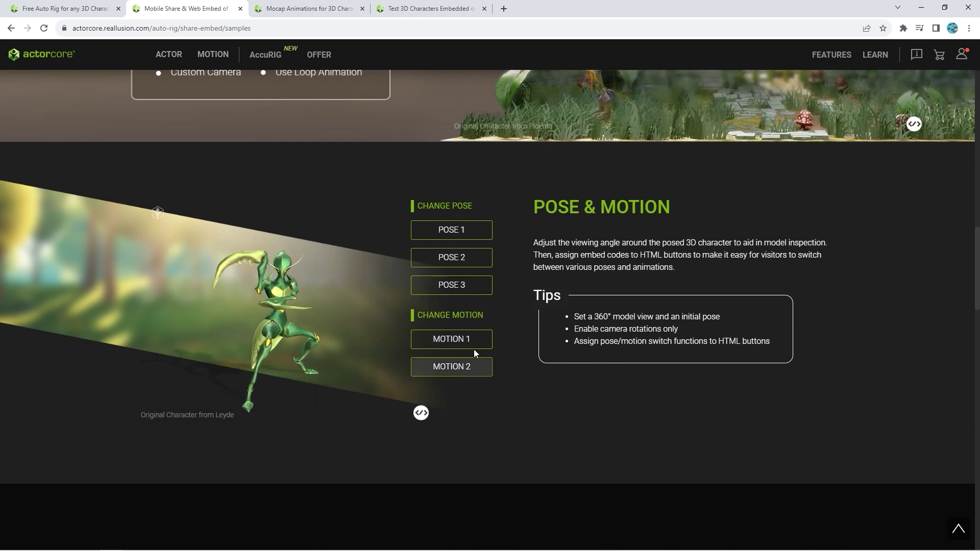
{"action": "left_click", "coordinate": [440, 368]}
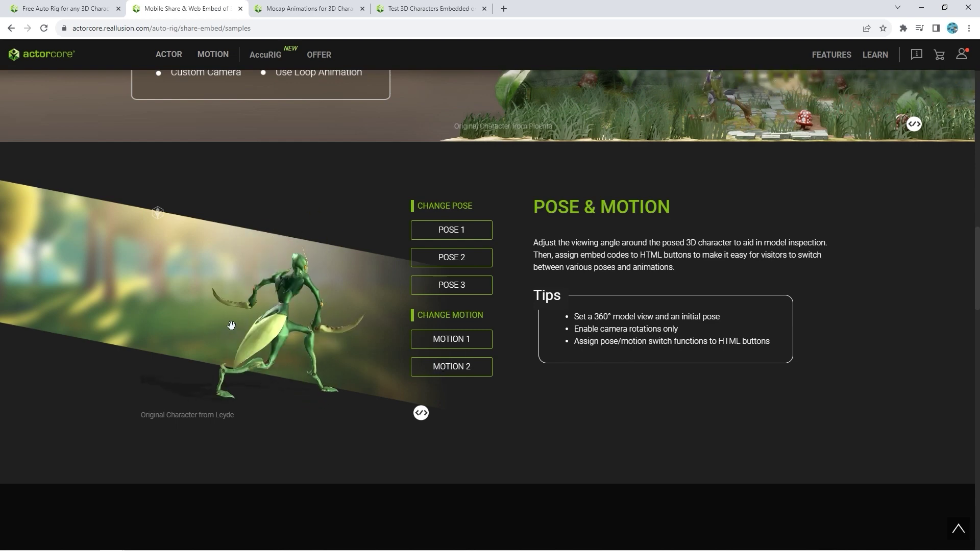
{"action": "left_click", "coordinate": [962, 54]}
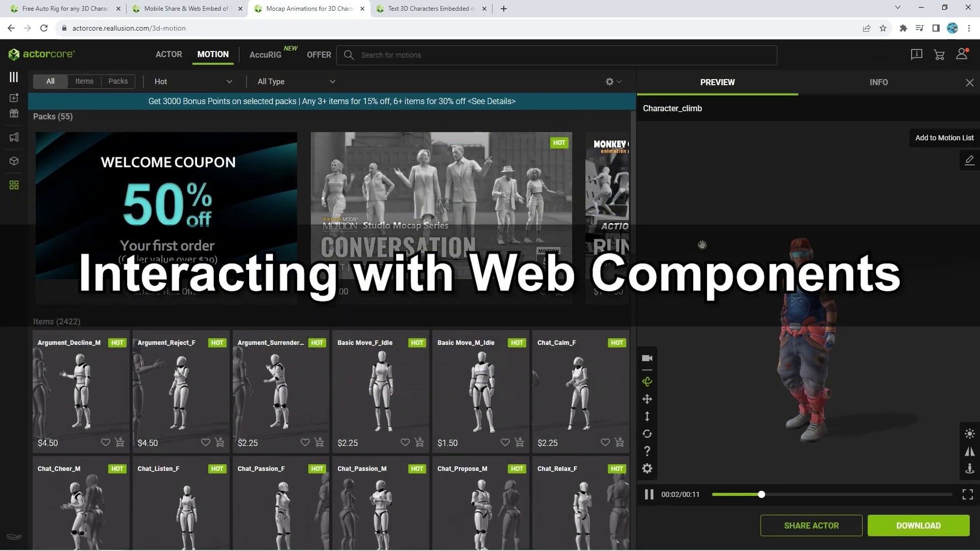
Search the motion library for 'Climb' with 'Loop' as a second keyword
{"action": "left_click", "coordinate": [379, 57]}
{"action": "type", "text": "Climb"}
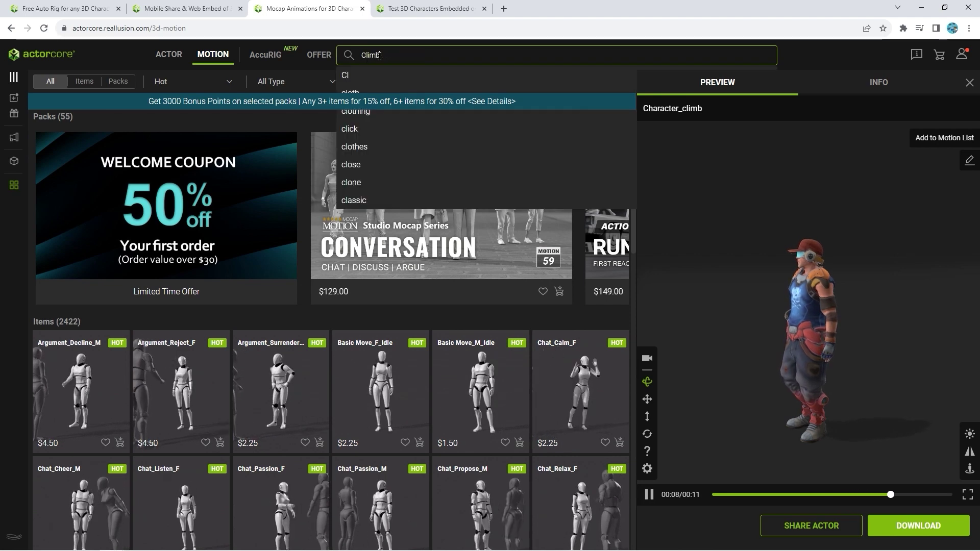
{"action": "key", "text": "Return"}
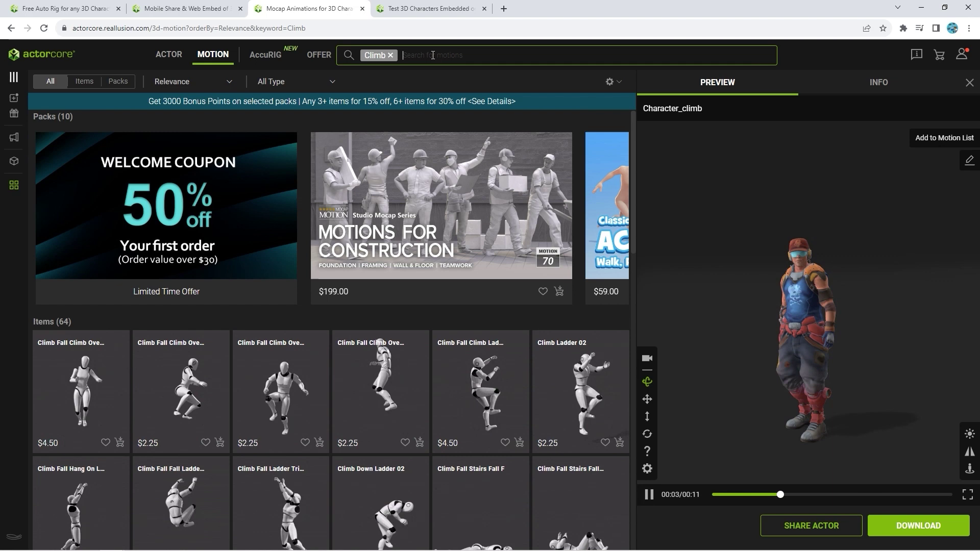
{"action": "type", "text": "Loop"}
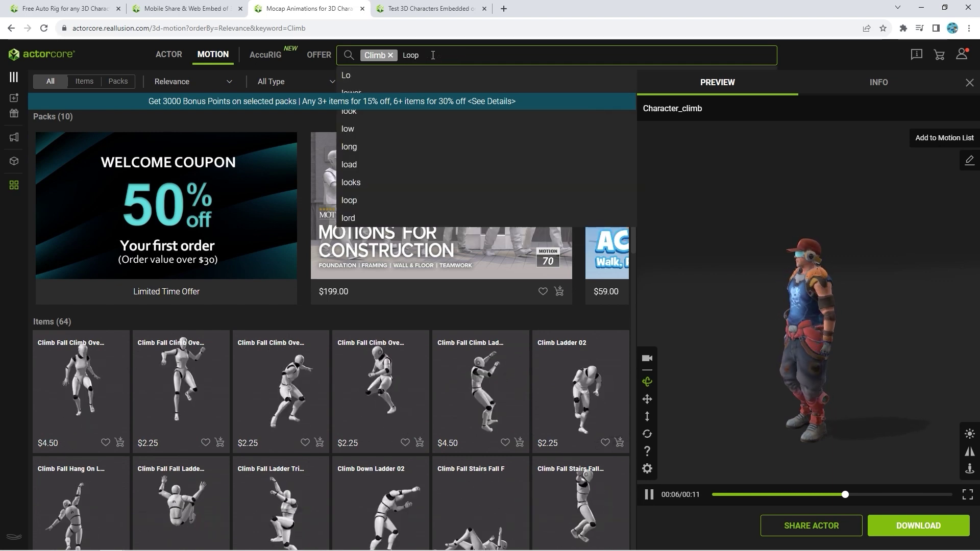
{"action": "key", "text": "Return"}
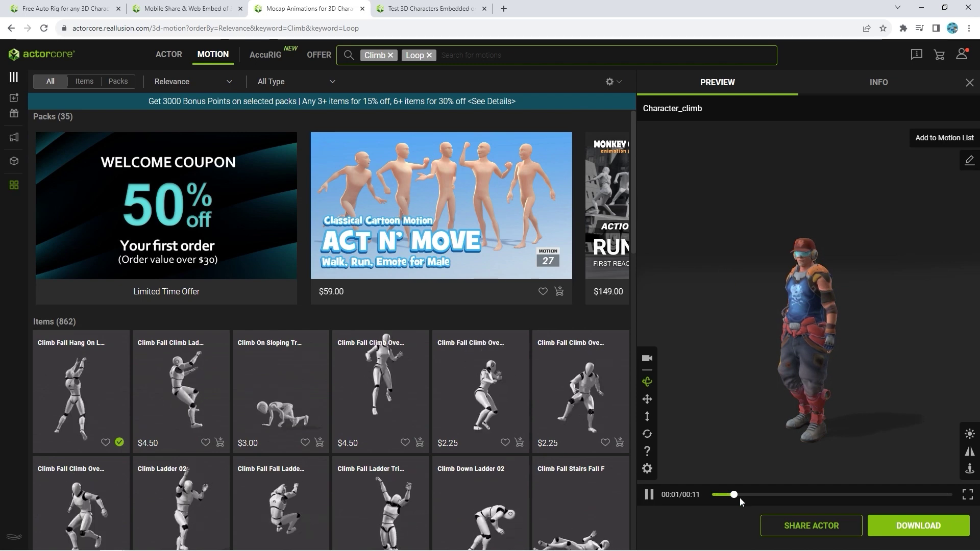
Add Climb Fall Hang On Ladder Loop M to the motion list and open Character_climb's Actor Settings
{"action": "left_click", "coordinate": [90, 401]}
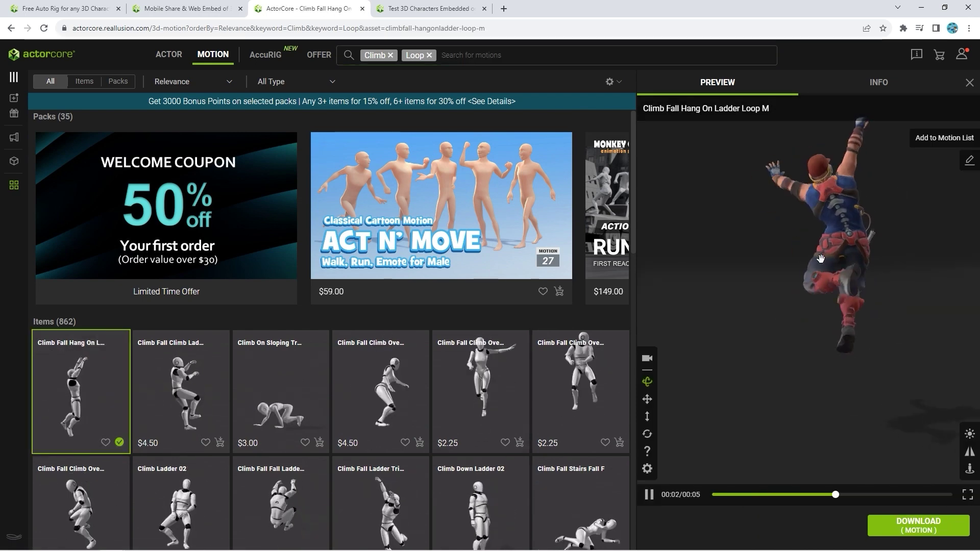
{"action": "left_click", "coordinate": [945, 139]}
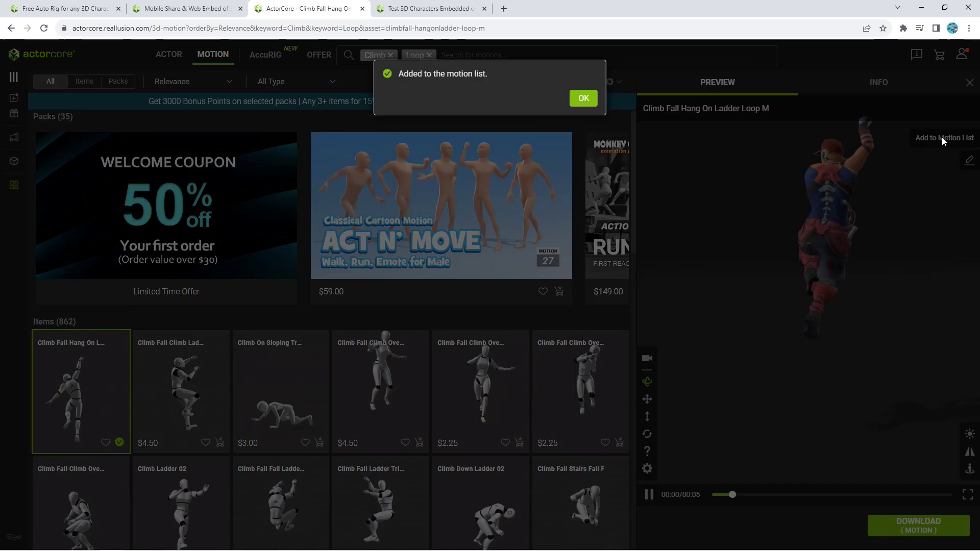
{"action": "left_click", "coordinate": [581, 97]}
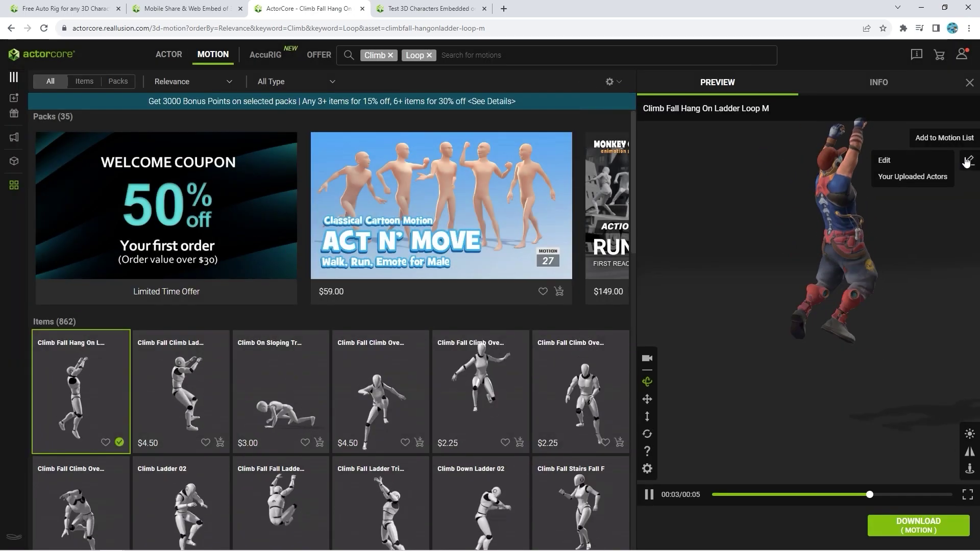
{"action": "left_click", "coordinate": [920, 156]}
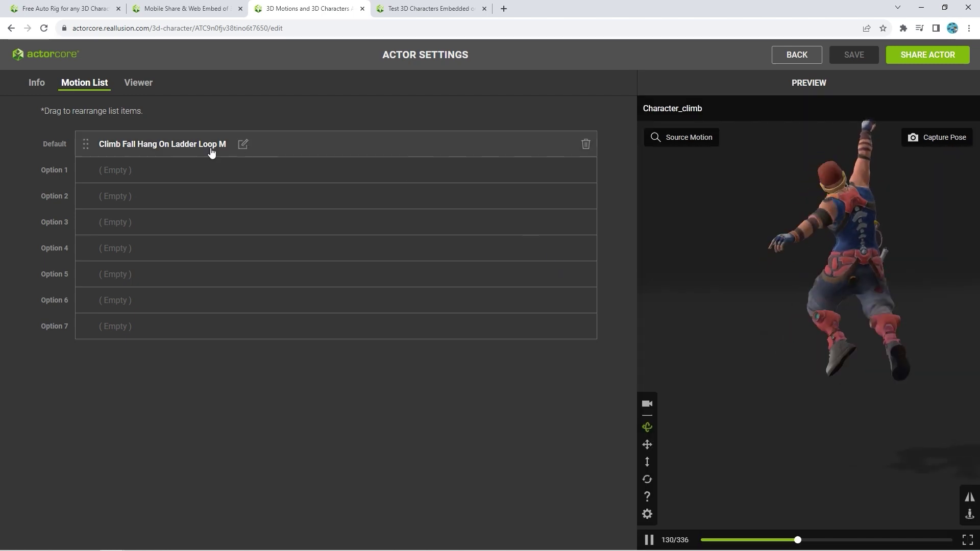
Turn on Mirror Motion and save the current camera angle as the default view
{"action": "left_click", "coordinate": [139, 83]}
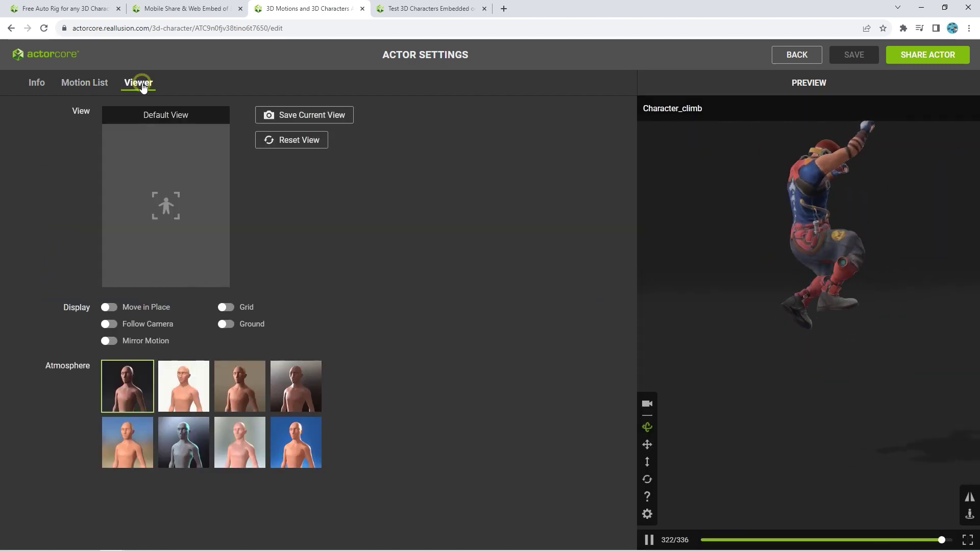
{"action": "left_click", "coordinate": [109, 341]}
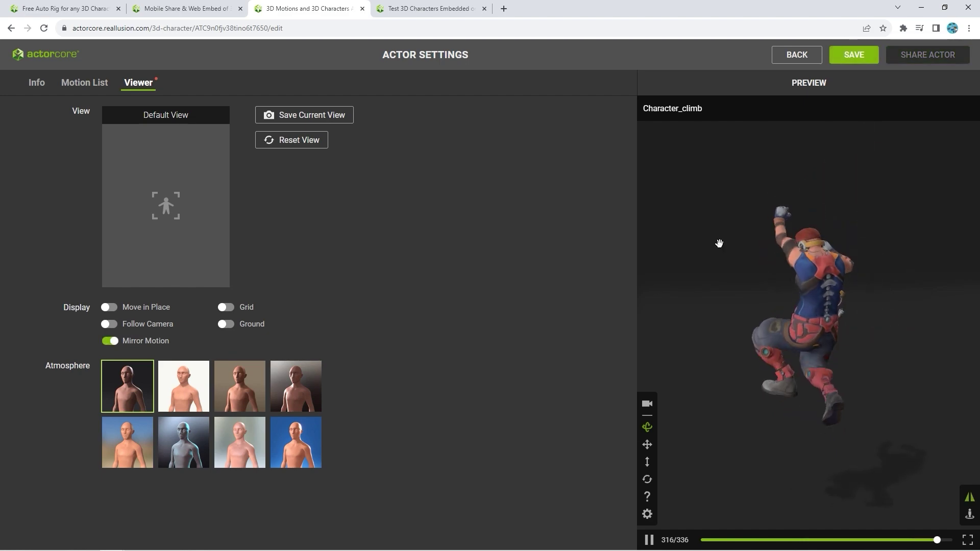
{"action": "left_click", "coordinate": [292, 114]}
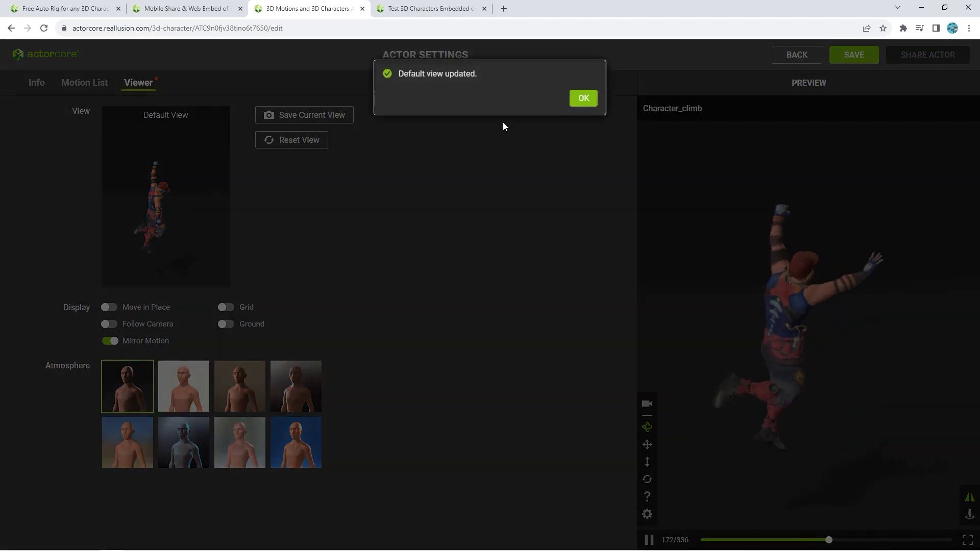
{"action": "left_click", "coordinate": [584, 98]}
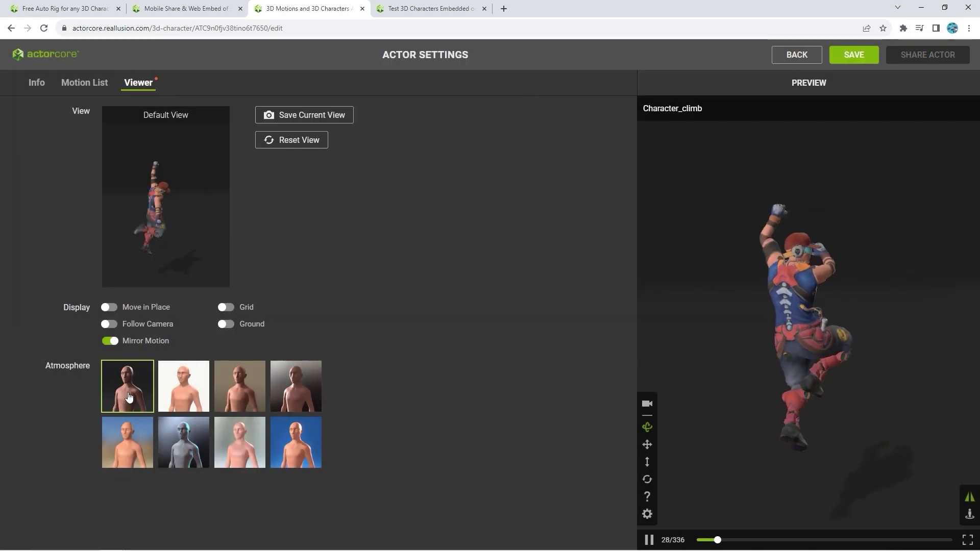
Save Character_climb's settings and open the Share Actor dialog
{"action": "left_click", "coordinate": [869, 57]}
{"action": "left_click", "coordinate": [582, 97]}
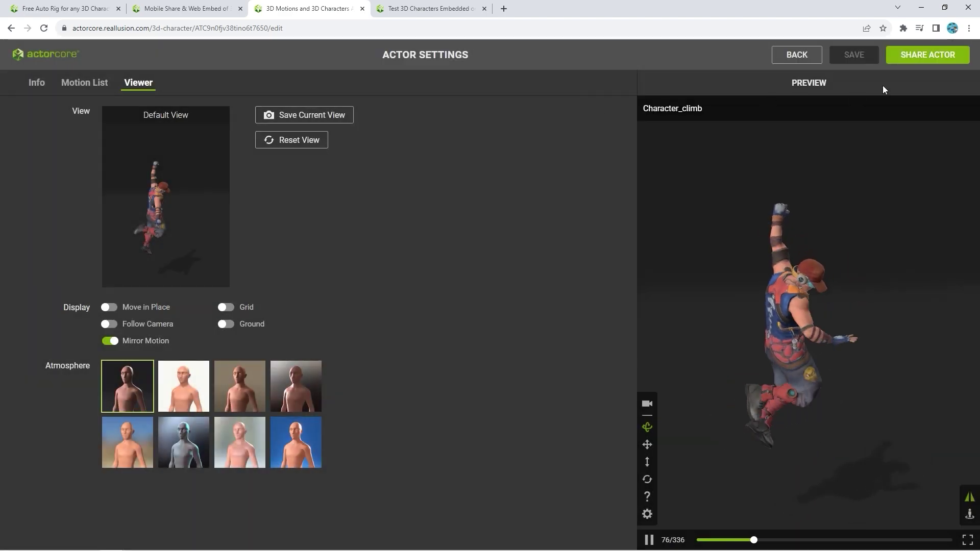
{"action": "left_click", "coordinate": [945, 60]}
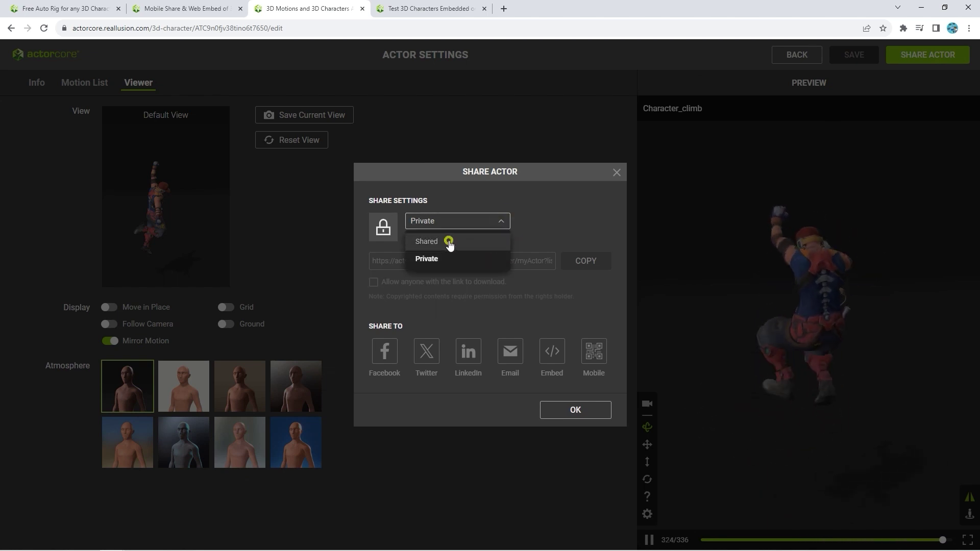
Set privacy to Shared and turn off the Play Bar, Control and Title Bar in the embed
{"action": "left_click", "coordinate": [449, 242]}
{"action": "left_click", "coordinate": [549, 361]}
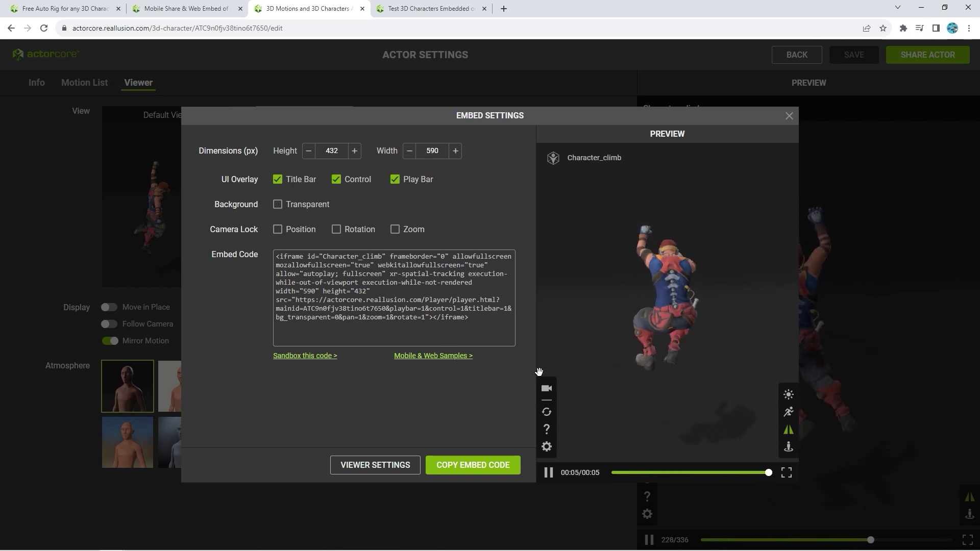
{"action": "left_click", "coordinate": [395, 179]}
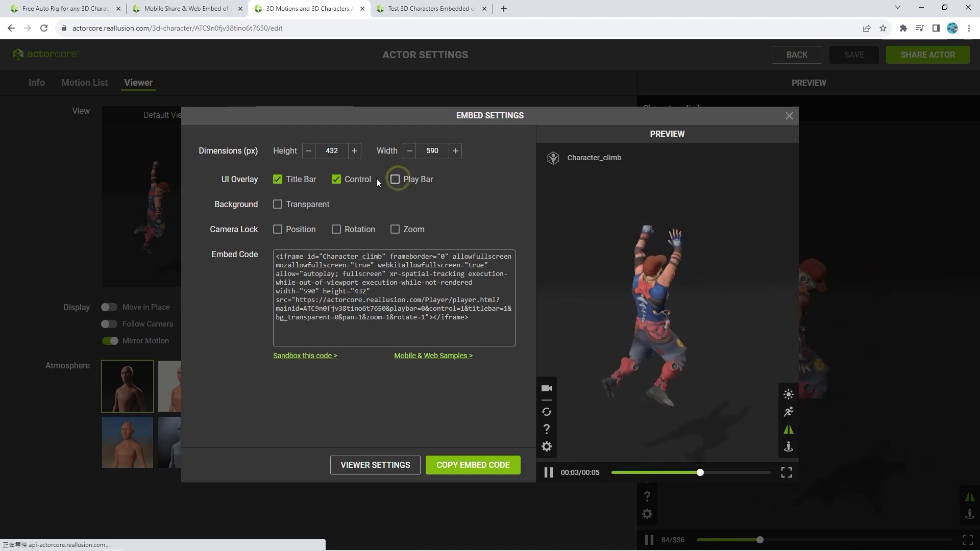
{"action": "left_click", "coordinate": [337, 179]}
{"action": "left_click", "coordinate": [277, 179]}
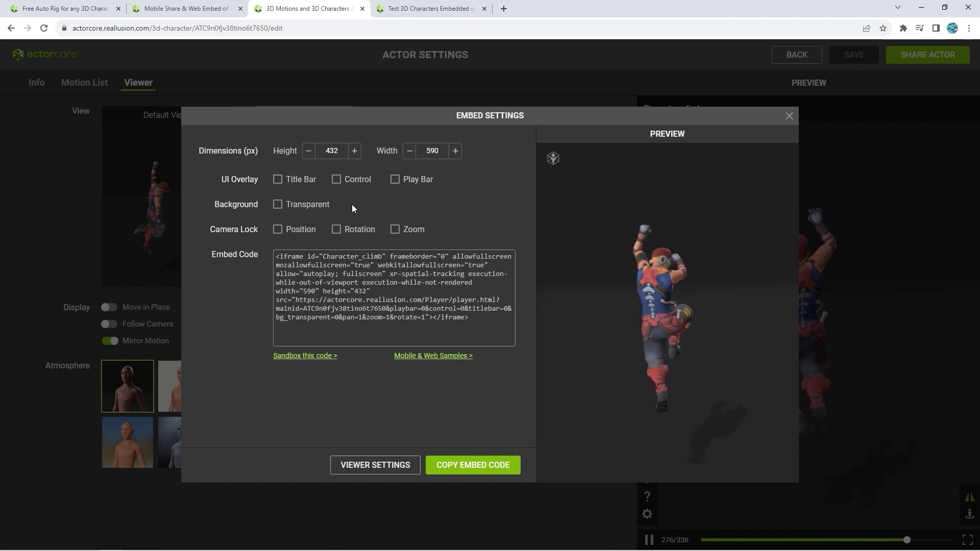
Give the embed a transparent background and lock the camera's position and rotation
{"action": "left_click", "coordinate": [277, 204]}
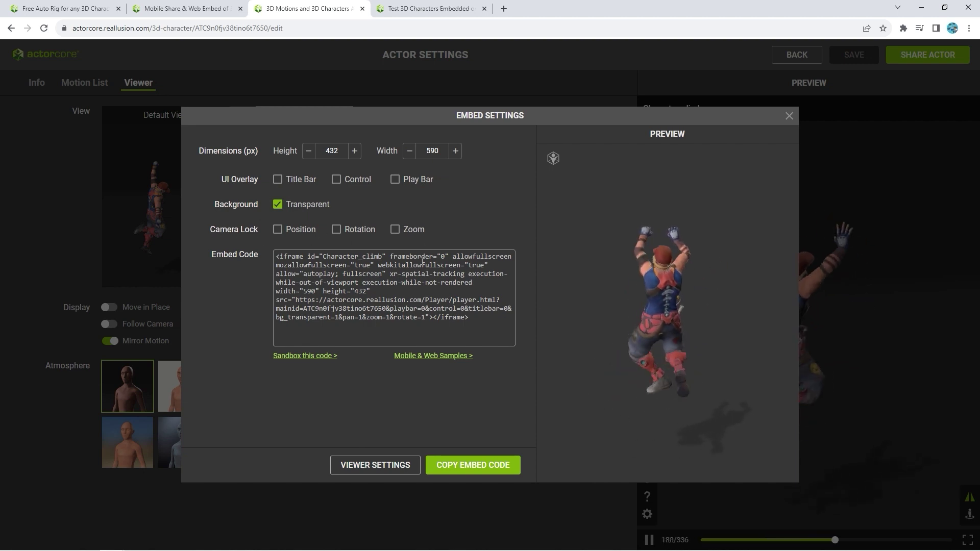
{"action": "left_click", "coordinate": [277, 229]}
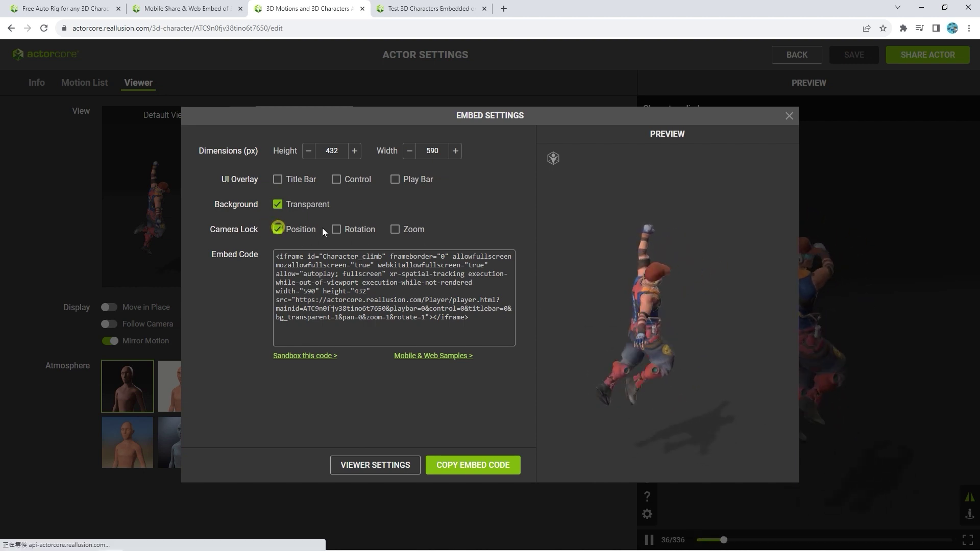
{"action": "left_click", "coordinate": [336, 229]}
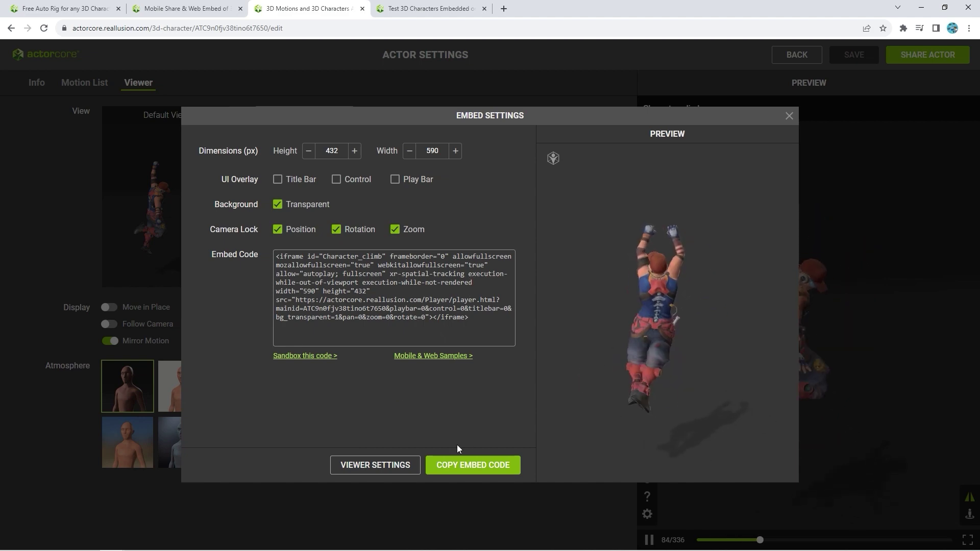
Copy the embed code, paste it into the Sandbox, and set the viewer Height to 1000
{"action": "left_click", "coordinate": [494, 466]}
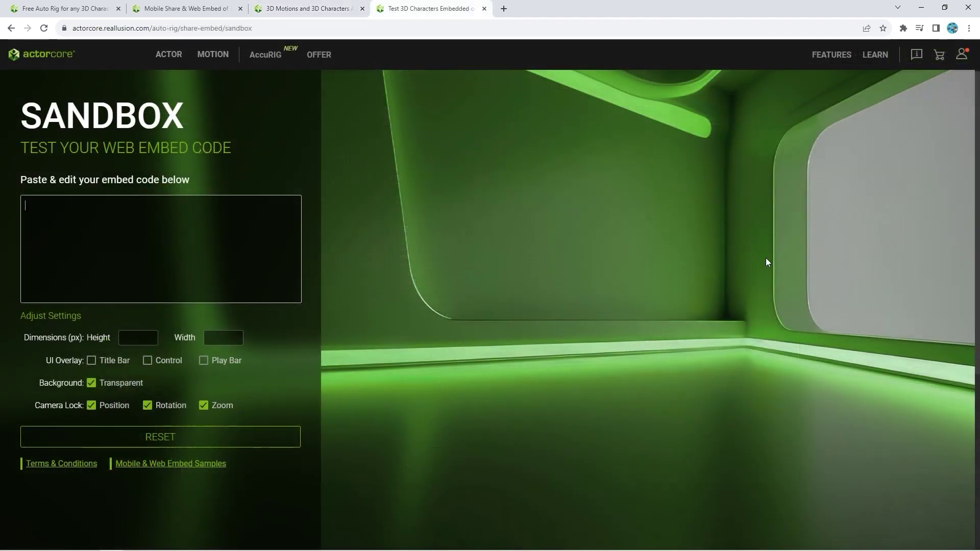
{"action": "key", "text": "ctrl+v"}
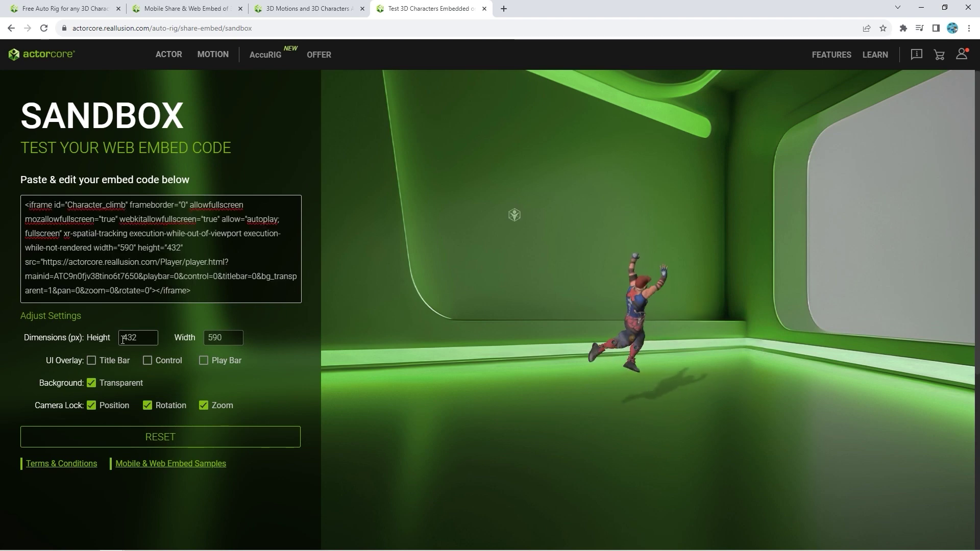
{"action": "double_click", "coordinate": [147, 341]}
{"action": "type", "text": "1000"}
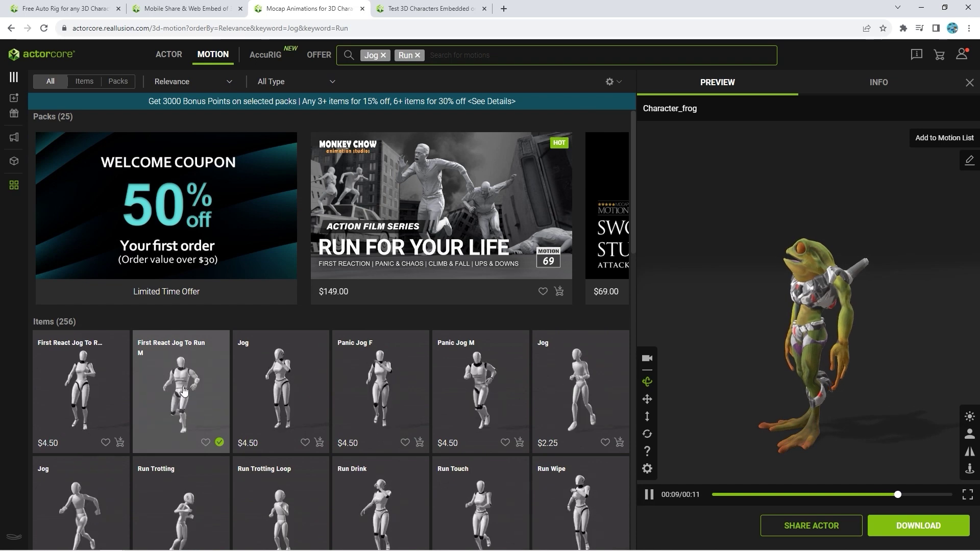
Add First React Jog To Run M to Character_frog's motion list and open its Actor Settings
{"action": "left_click", "coordinate": [184, 391]}
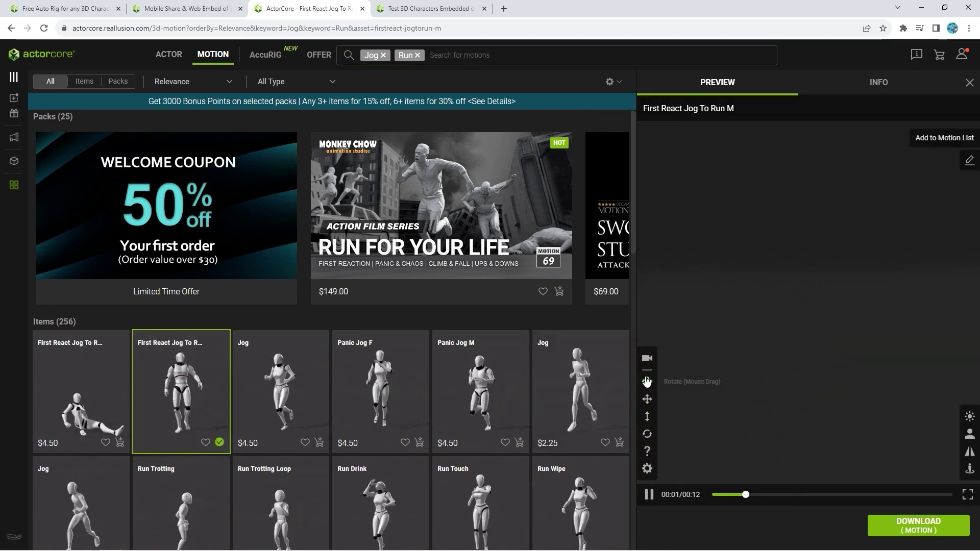
{"action": "left_click", "coordinate": [647, 363]}
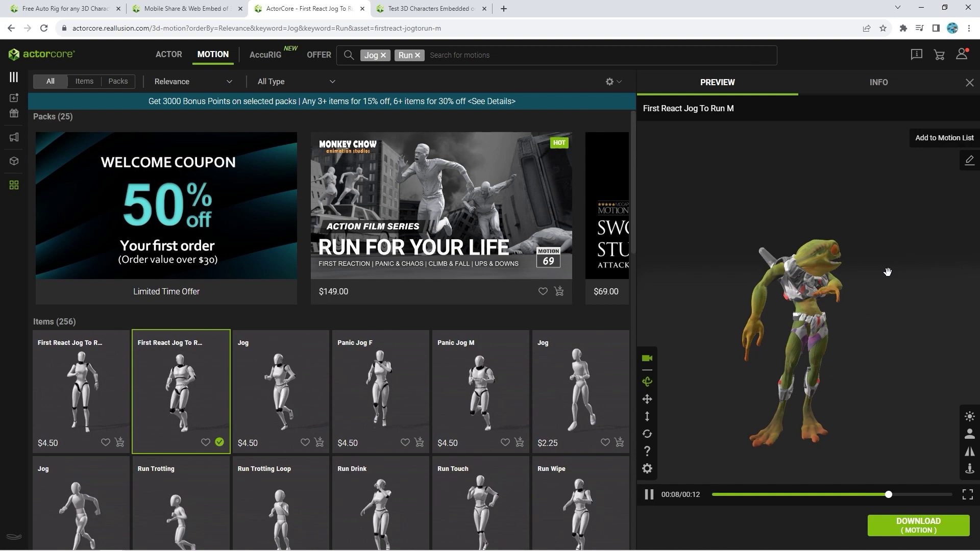
{"action": "left_click", "coordinate": [926, 128]}
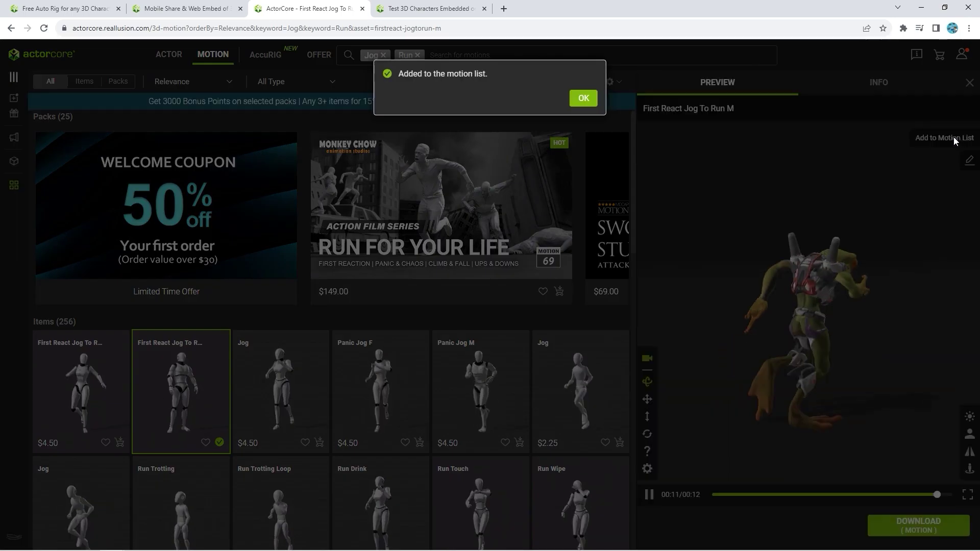
{"action": "left_click", "coordinate": [587, 95]}
{"action": "left_click", "coordinate": [969, 160]}
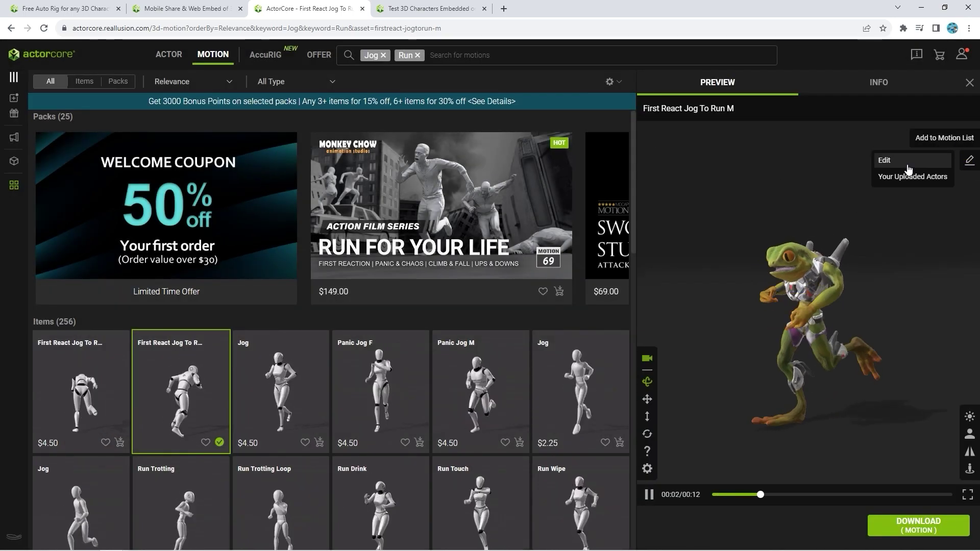
{"action": "left_click", "coordinate": [908, 168]}
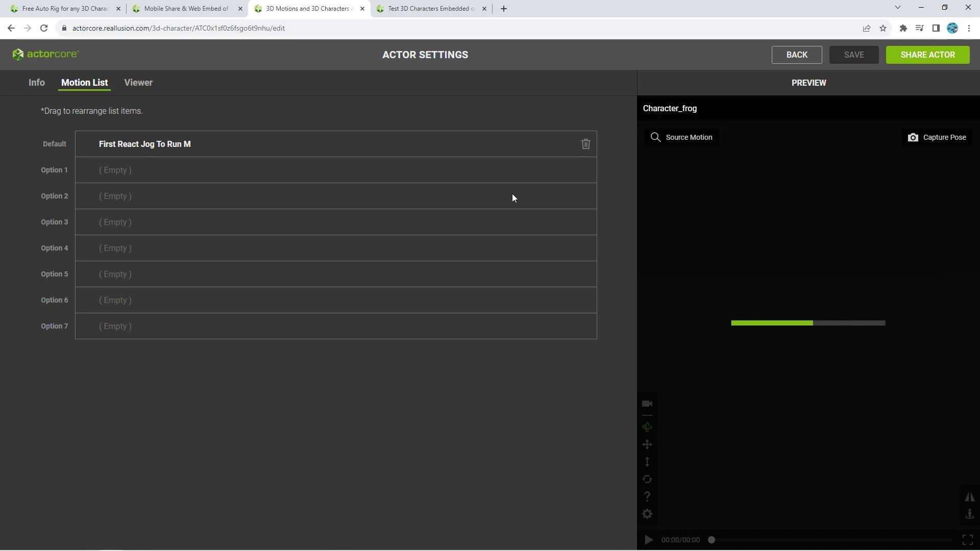
Save the frog's current view as default, apply the dark gradient atmosphere, and save the actor
{"action": "left_click", "coordinate": [135, 84]}
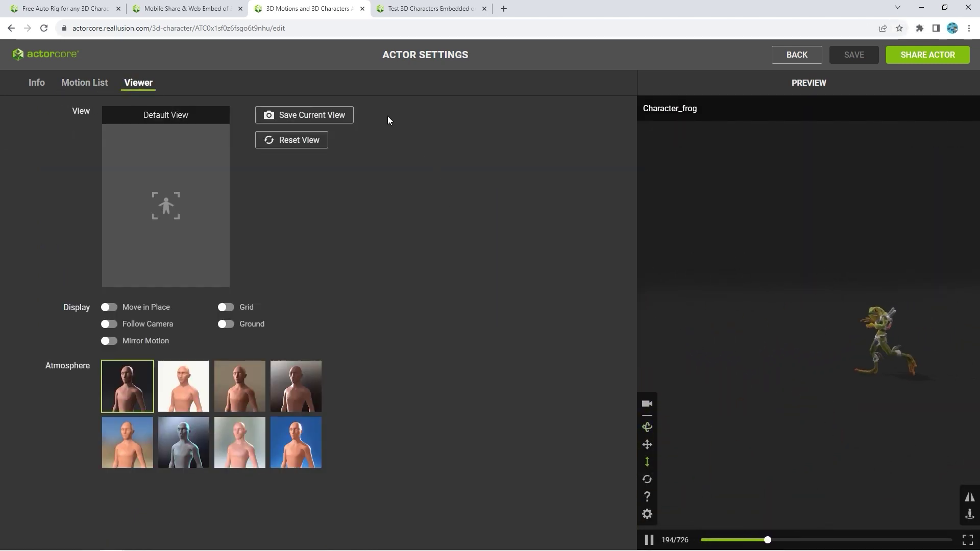
{"action": "left_click", "coordinate": [292, 114]}
{"action": "left_click", "coordinate": [582, 99]}
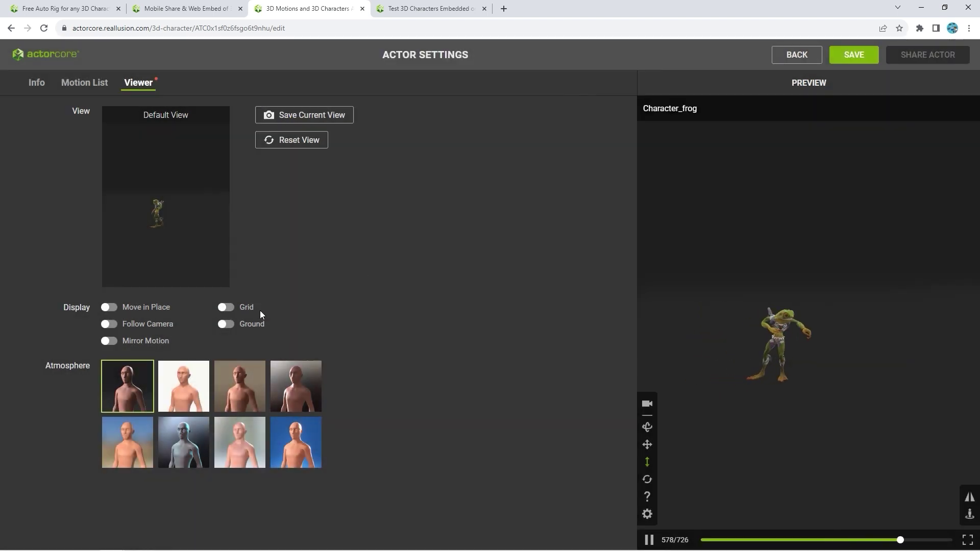
{"action": "left_click", "coordinate": [297, 389]}
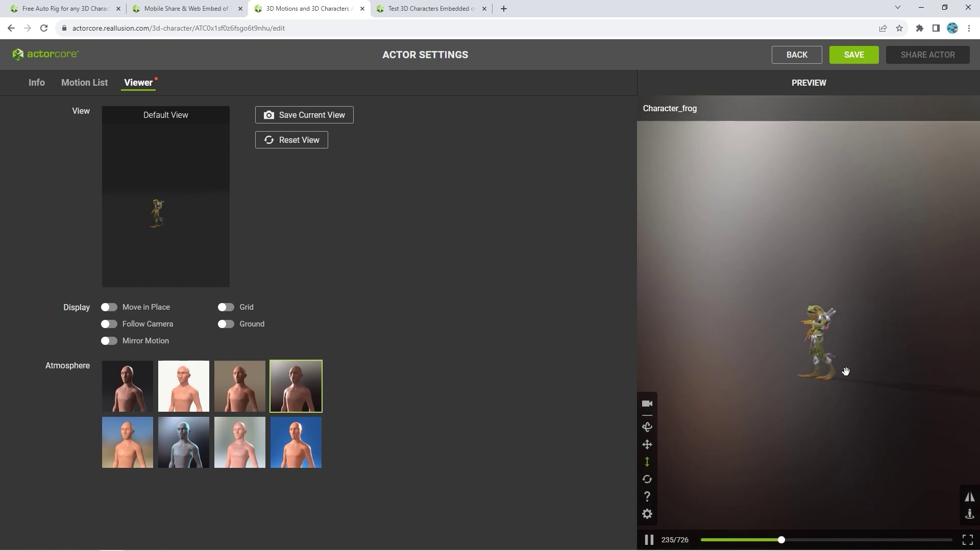
{"action": "left_click", "coordinate": [854, 55]}
{"action": "left_click", "coordinate": [927, 55]}
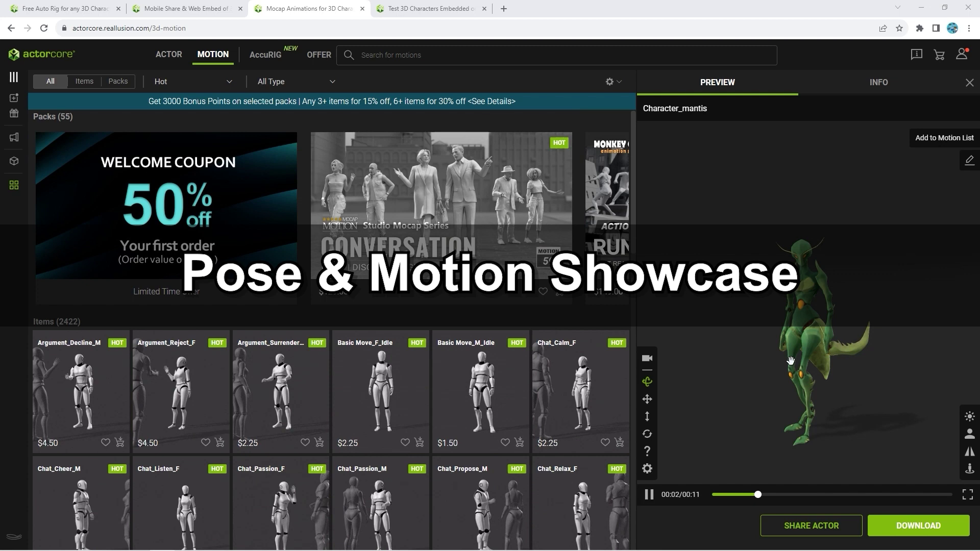
Search the motion library for 'Spell', then start a new search for Slash motions
{"action": "left_click", "coordinate": [415, 55]}
{"action": "type", "text": "Spell"}
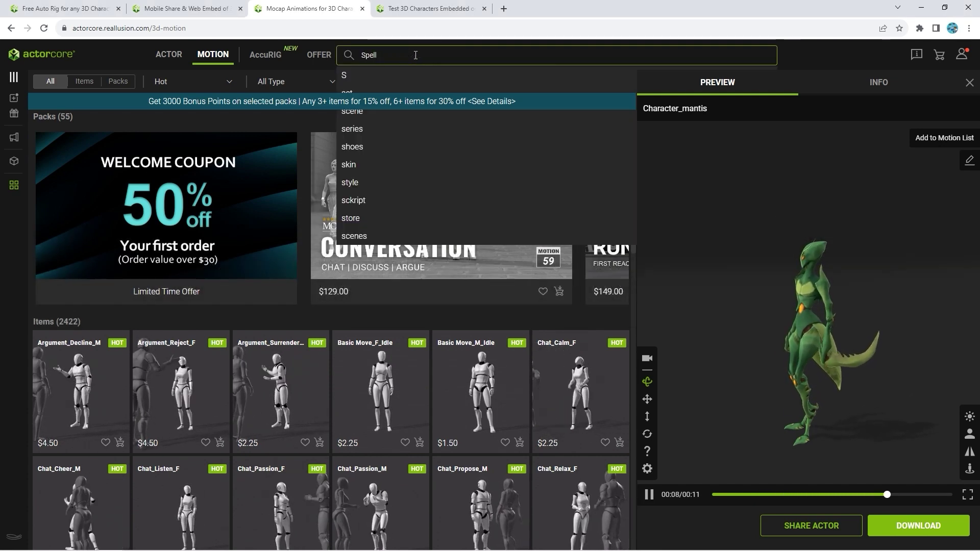
{"action": "key", "text": "Return"}
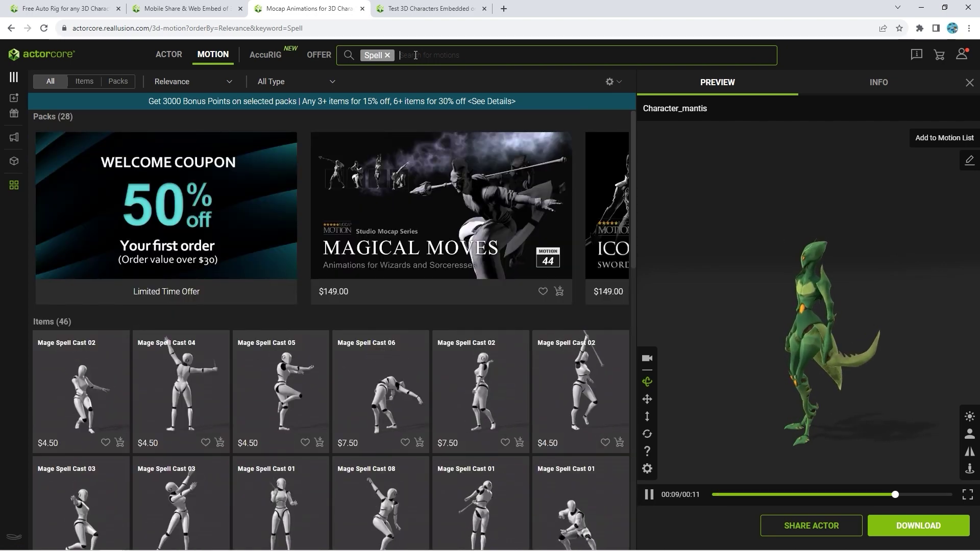
{"action": "scroll", "coordinate": [623, 341], "scroll_direction": "down", "scroll_amount": 5}
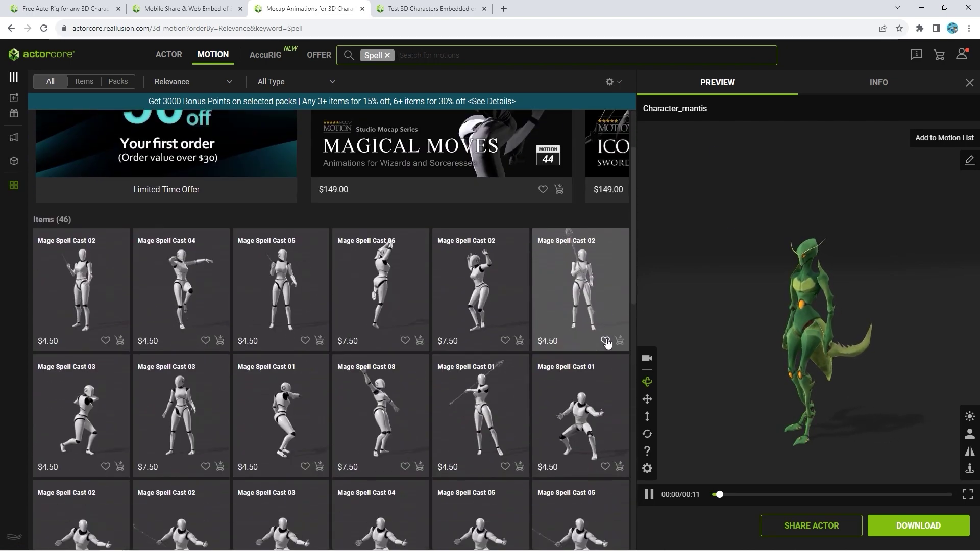
{"action": "left_click", "coordinate": [386, 55]}
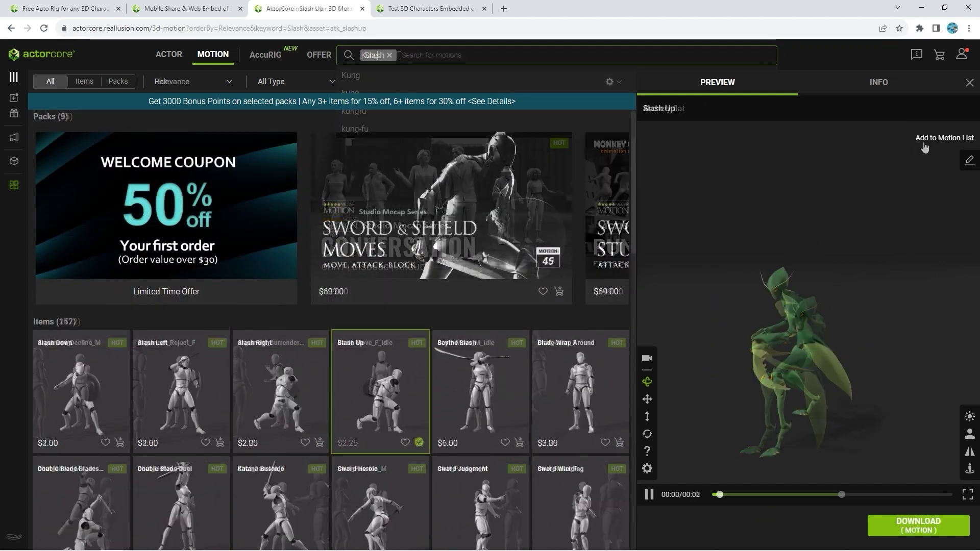
Add Slash Up to Character_mantis's motion list and open its Actor Settings
{"action": "left_click", "coordinate": [944, 138]}
{"action": "left_click", "coordinate": [583, 98]}
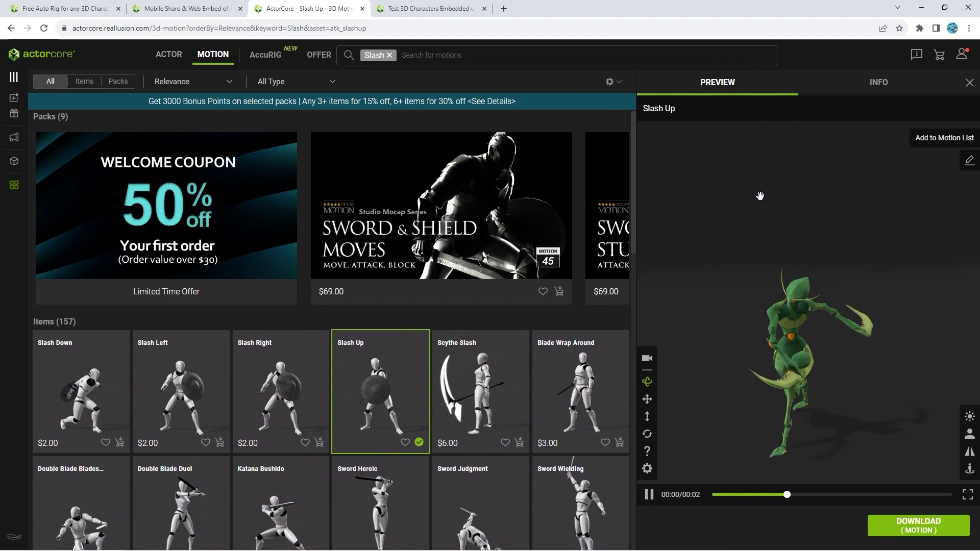
{"action": "left_click", "coordinate": [969, 161]}
{"action": "left_click", "coordinate": [920, 161]}
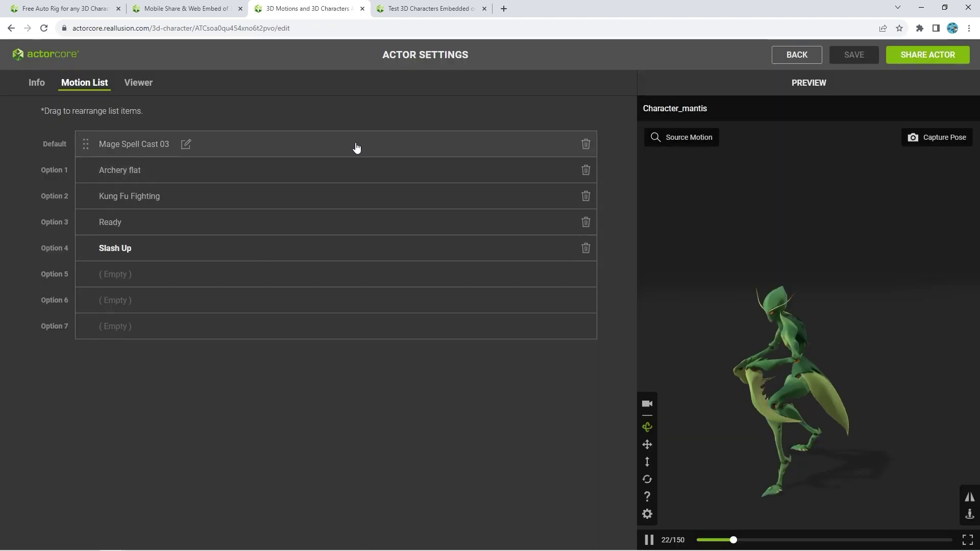
Keep Mage Spell Cast 03 as the default motion, scrub near its end, and frame the mantis front-on
{"action": "left_click_drag", "start_coordinate": [82, 140], "coordinate": [83, 199]}
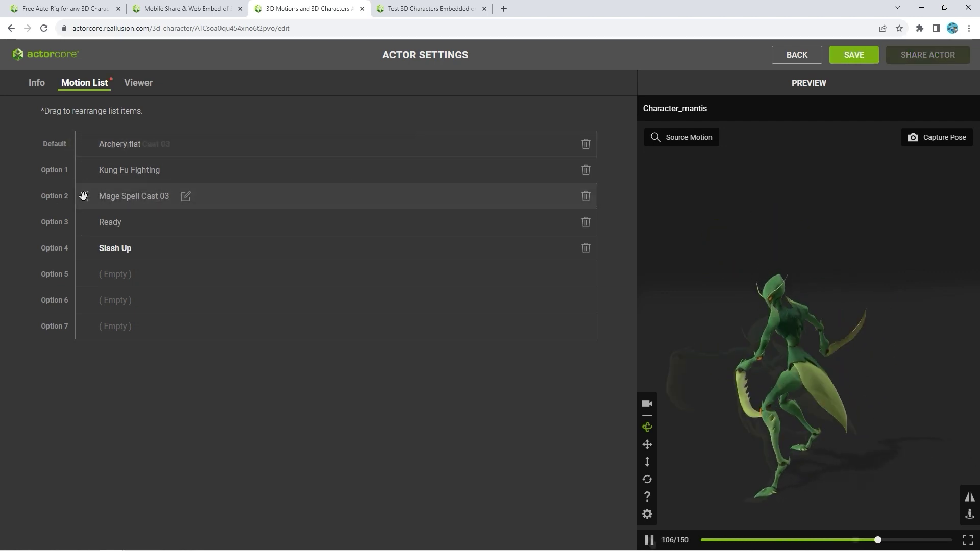
{"action": "left_click_drag", "start_coordinate": [83, 196], "coordinate": [83, 148]}
{"action": "left_click_drag", "start_coordinate": [857, 540], "coordinate": [945, 541]}
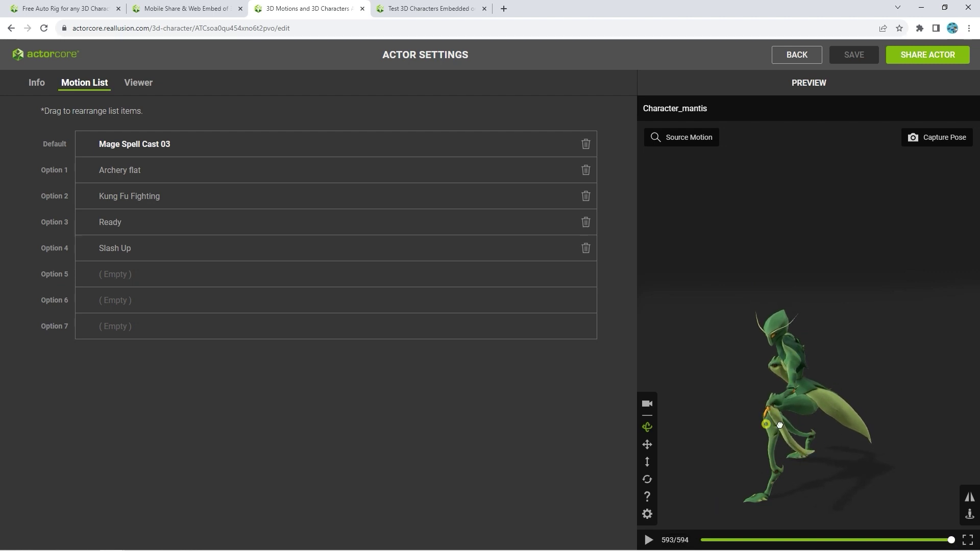
{"action": "left_click_drag", "start_coordinate": [779, 426], "coordinate": [847, 413]}
{"action": "left_click", "coordinate": [647, 448]}
{"action": "left_click_drag", "start_coordinate": [783, 410], "coordinate": [763, 405]}
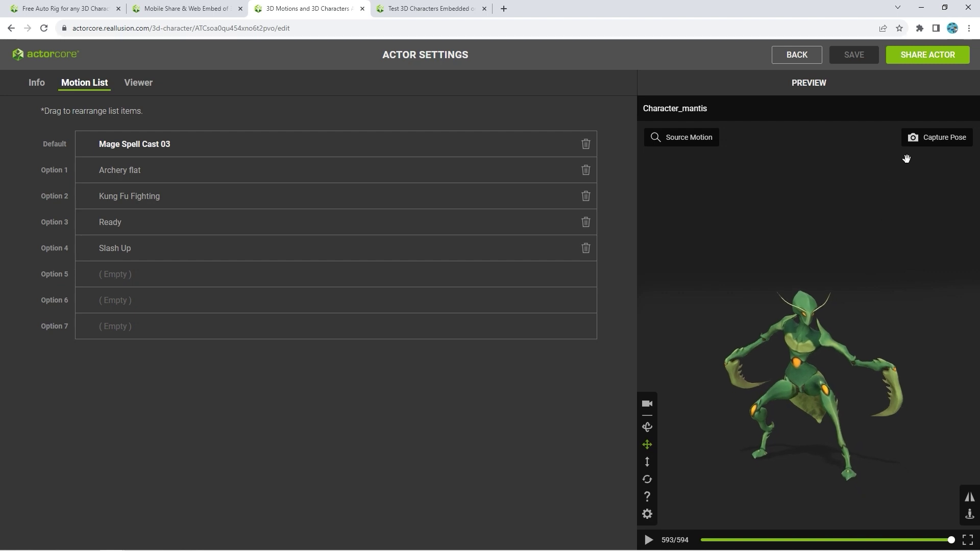
Capture the Mage Spell Cast 03 pose into the list and delete the original motion
{"action": "left_click", "coordinate": [956, 143]}
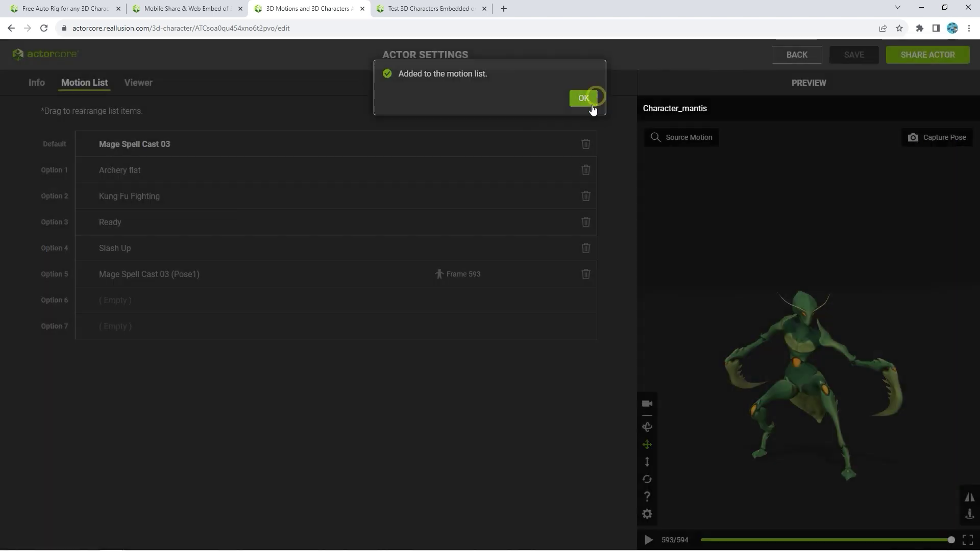
{"action": "left_click", "coordinate": [583, 97]}
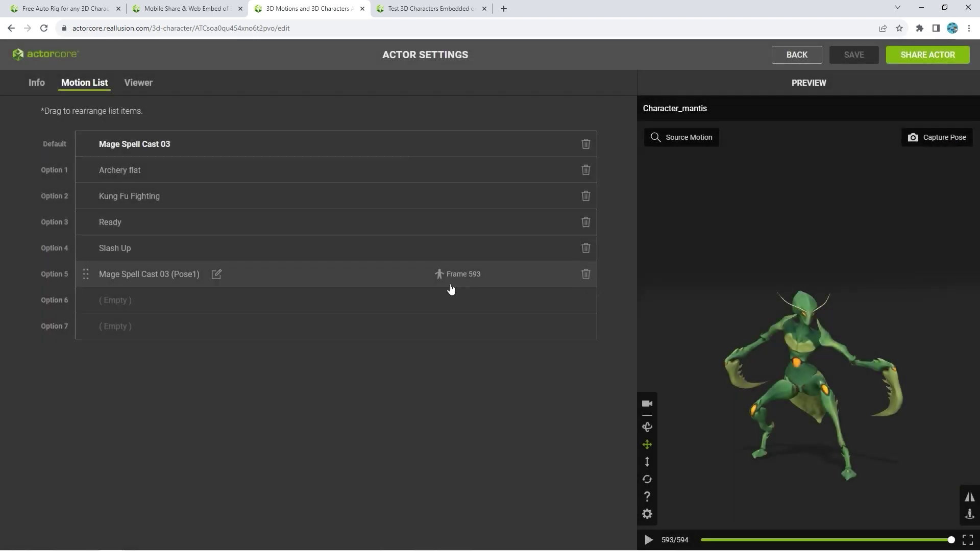
{"action": "left_click", "coordinate": [588, 146]}
{"action": "left_click", "coordinate": [470, 303]}
{"action": "left_click", "coordinate": [500, 338]}
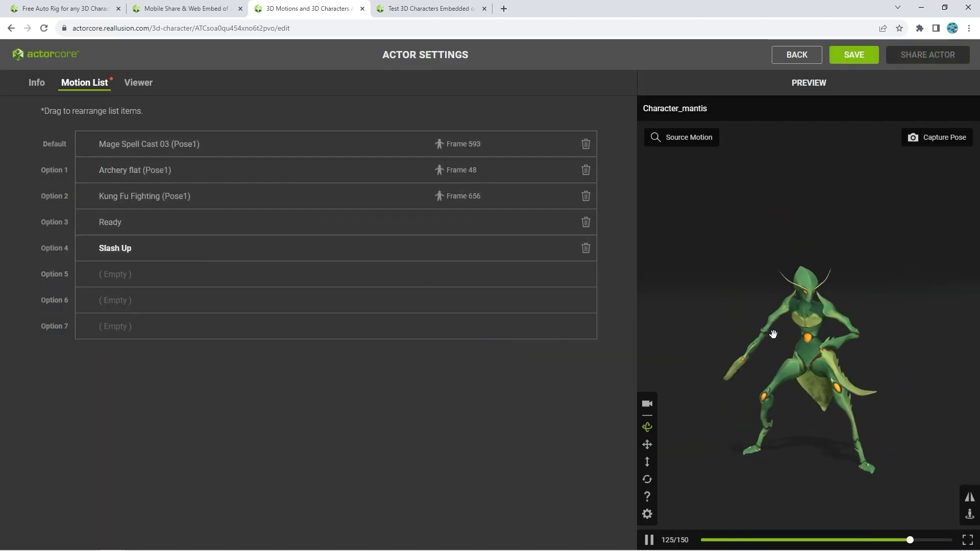
Save the mantis with its blue Viewer atmosphere, set it to Shared, and bring up Embed settings
{"action": "left_click", "coordinate": [140, 84]}
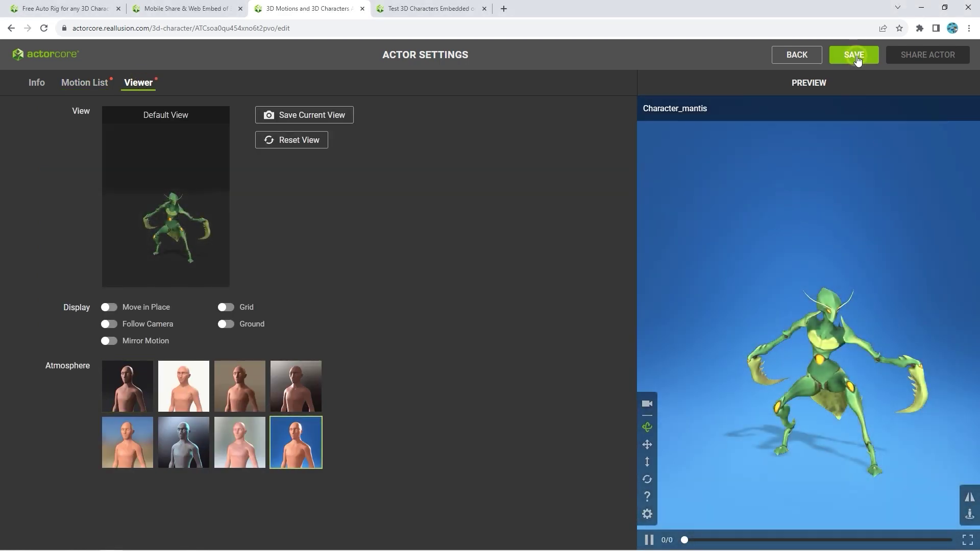
{"action": "left_click", "coordinate": [857, 56]}
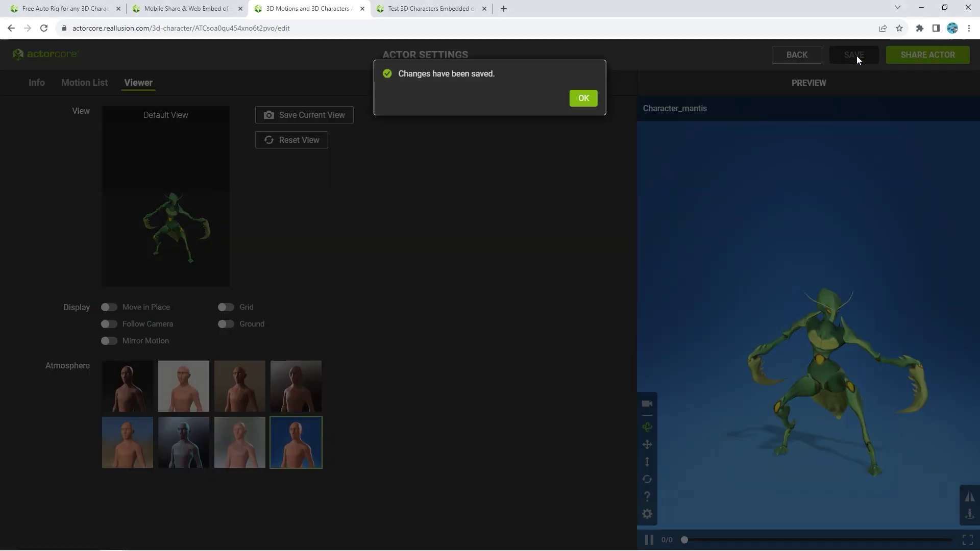
{"action": "left_click", "coordinate": [905, 56]}
{"action": "left_click", "coordinate": [490, 221]}
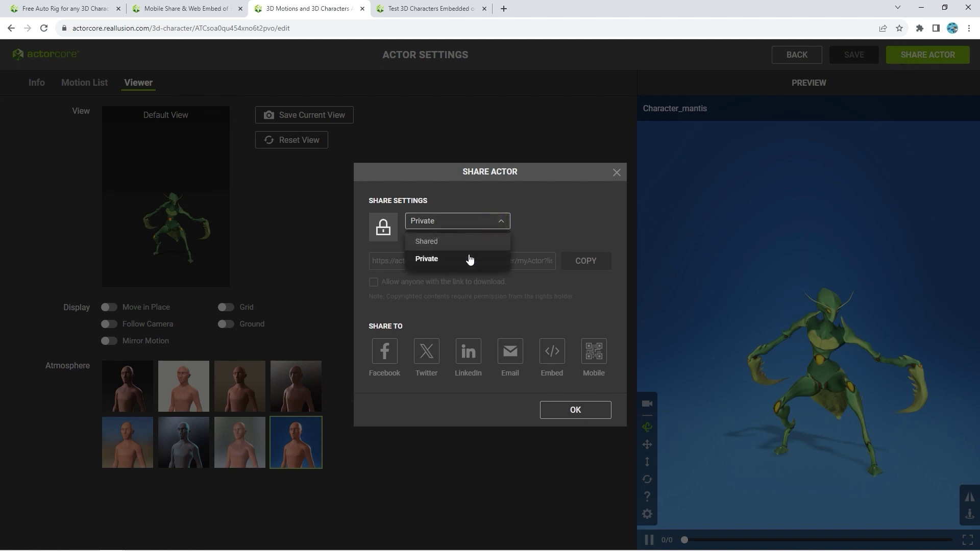
{"action": "left_click", "coordinate": [459, 241]}
{"action": "left_click", "coordinate": [557, 357]}
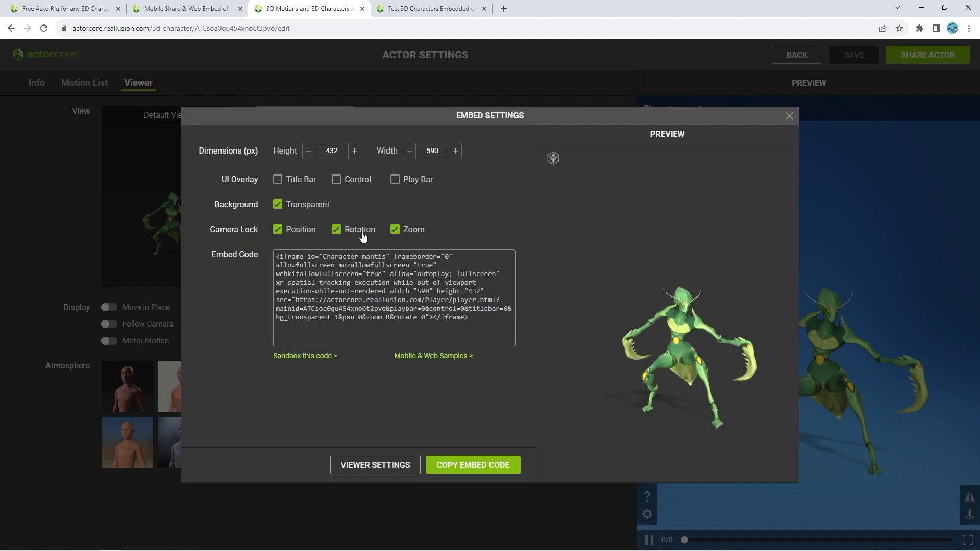
Unlock camera rotation, enable the Control overlay, check the preview, and copy the mantis embed code
{"action": "left_click", "coordinate": [336, 229]}
{"action": "left_click_drag", "start_coordinate": [631, 333], "coordinate": [618, 334]}
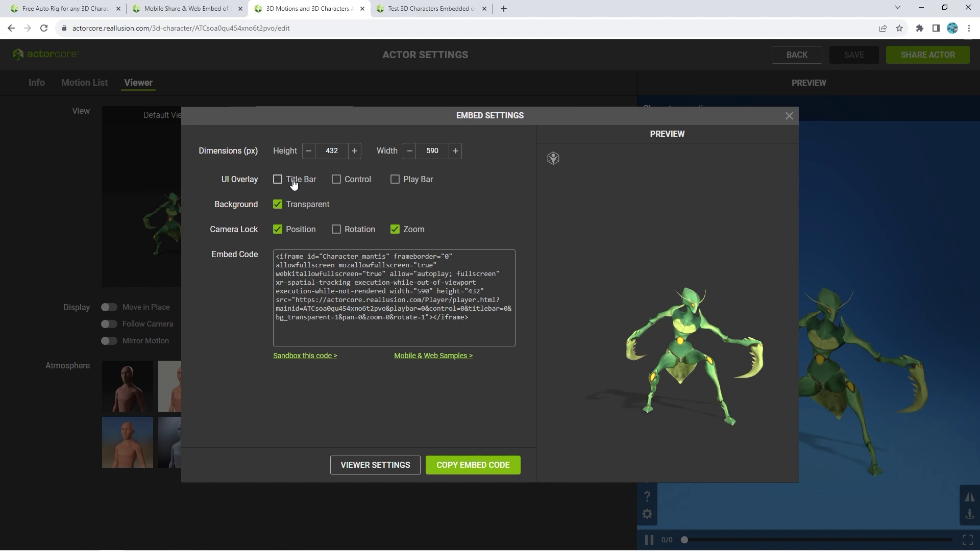
{"action": "left_click", "coordinate": [338, 179]}
{"action": "left_click", "coordinate": [789, 413]}
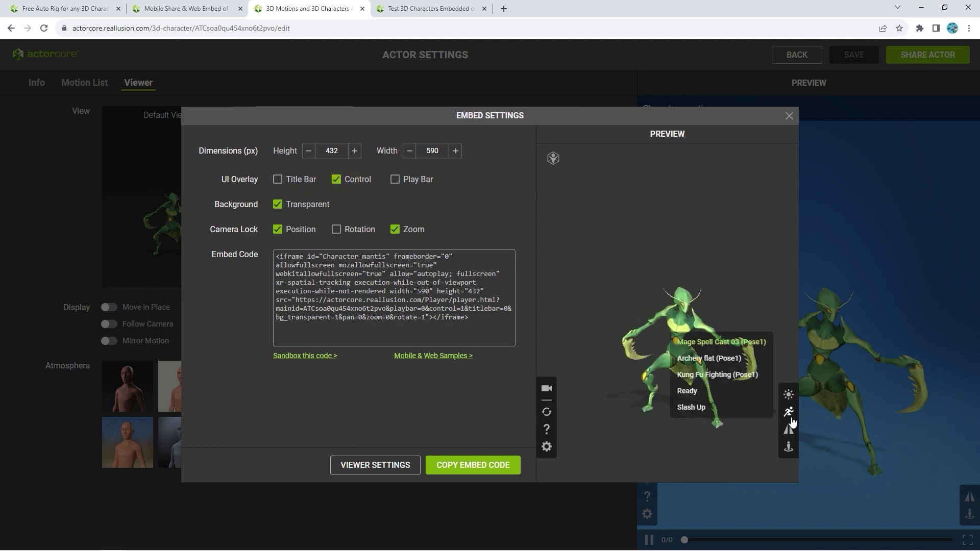
{"action": "left_click", "coordinate": [597, 296]}
{"action": "left_click", "coordinate": [472, 465]}
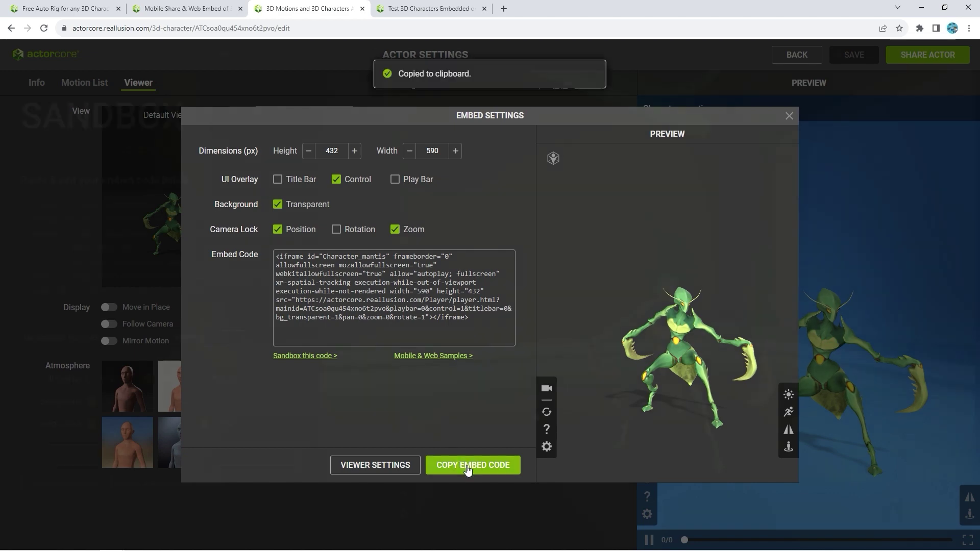
In the Sandbox page, switch the embedded mantis to the Archery flat (Pose1) pose
{"action": "key", "text": "ctrl+Tab"}
{"action": "mouse_move", "coordinate": [893, 479]}
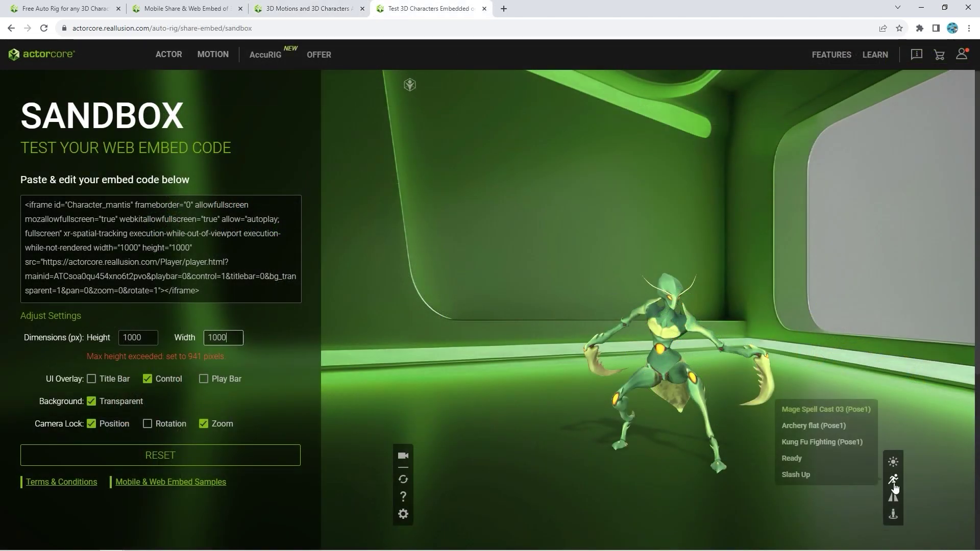
{"action": "left_click", "coordinate": [800, 460]}
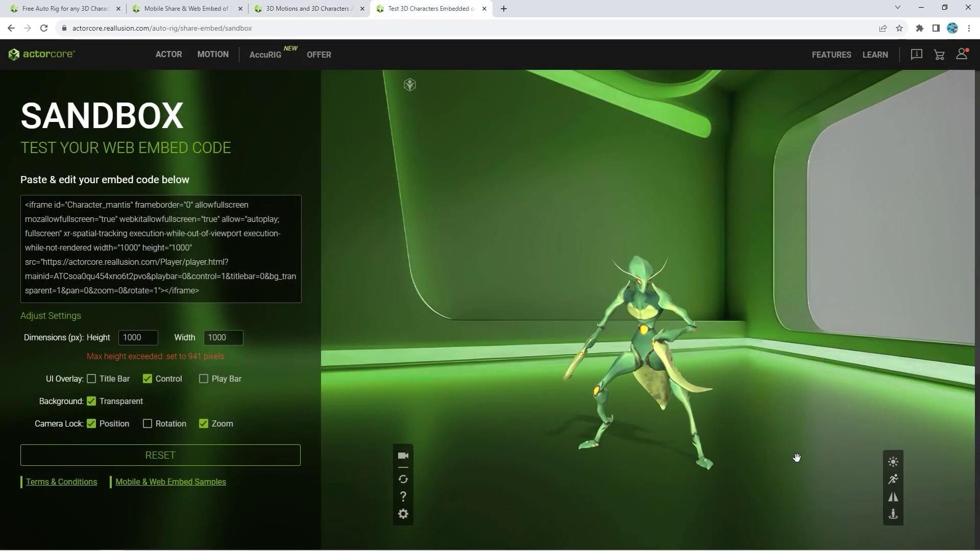
{"action": "mouse_move", "coordinate": [900, 485]}
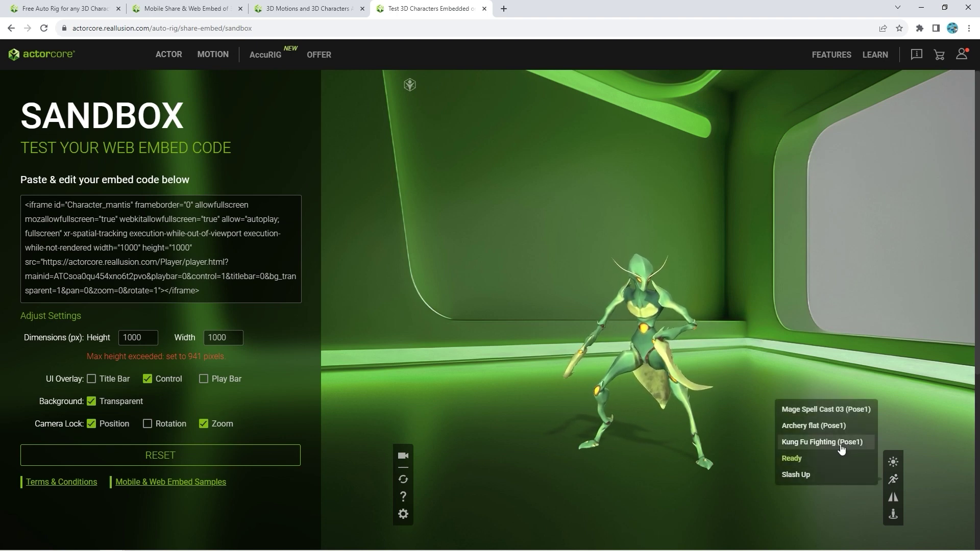
{"action": "left_click", "coordinate": [831, 426]}
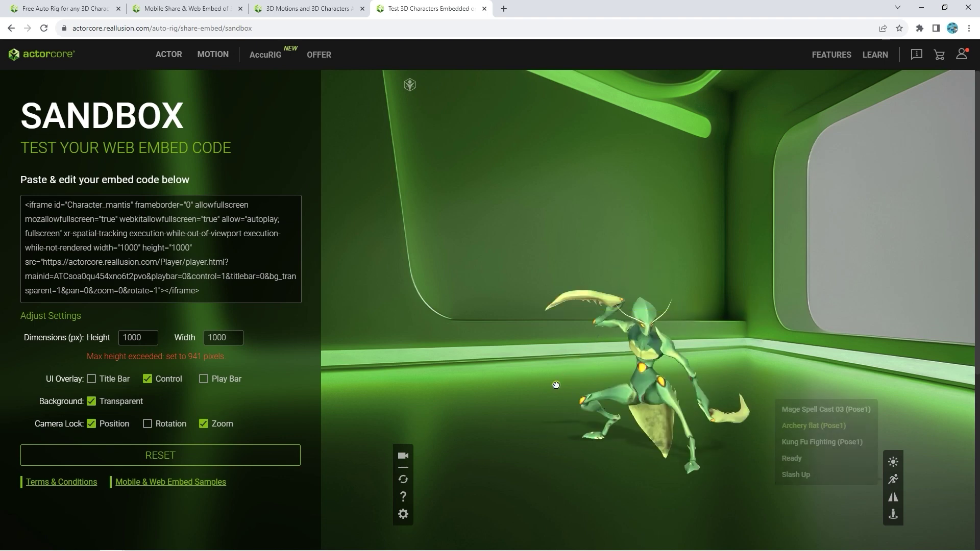